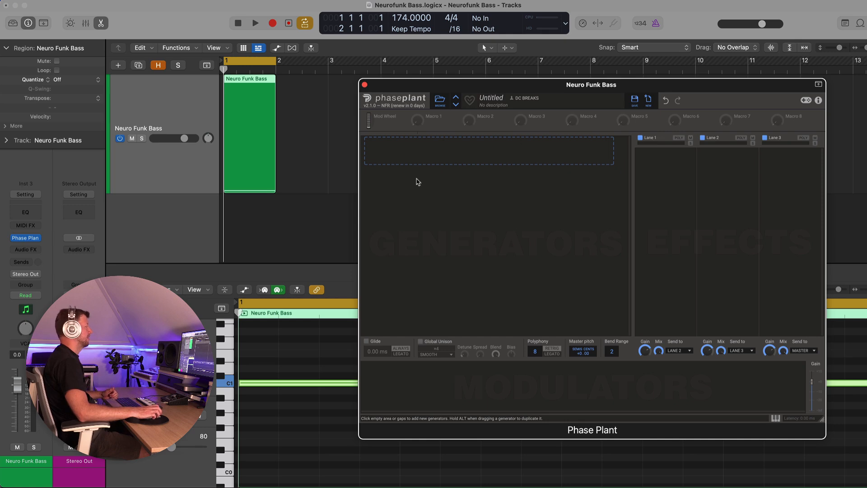
# Add a Wavetable generator to the empty generator area and open its default wavetable for editing.
pyautogui.click(391, 156)
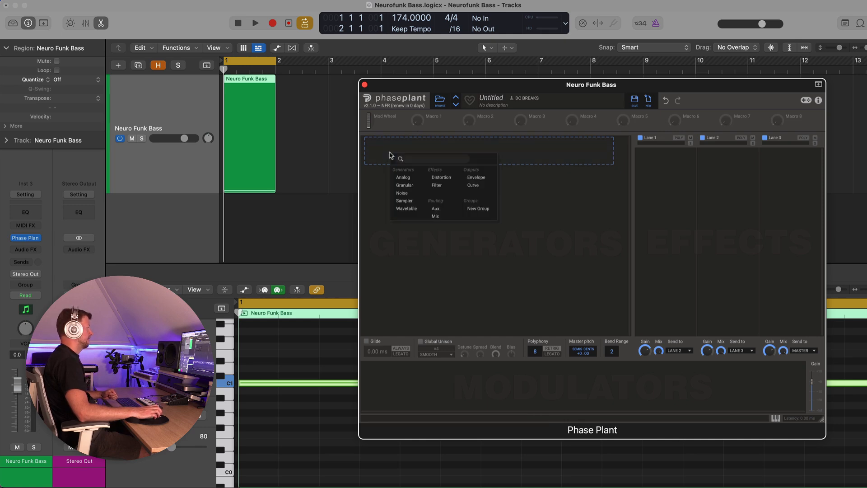
pyautogui.click(409, 209)
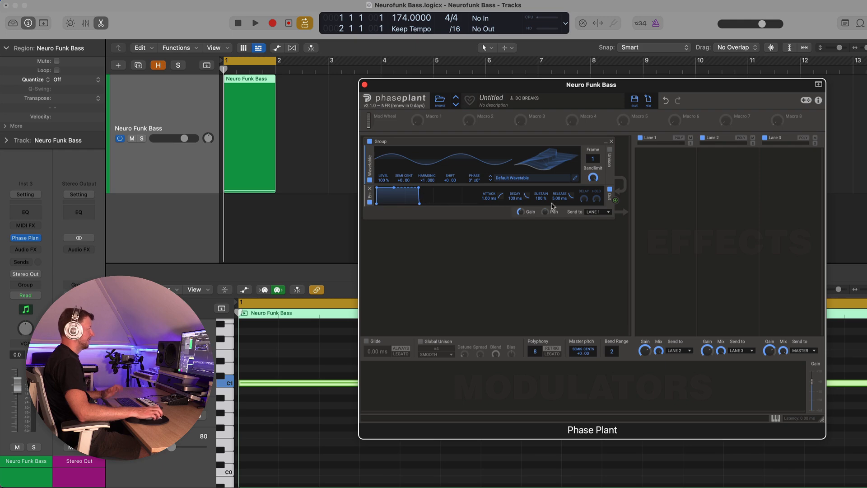
pyautogui.click(575, 180)
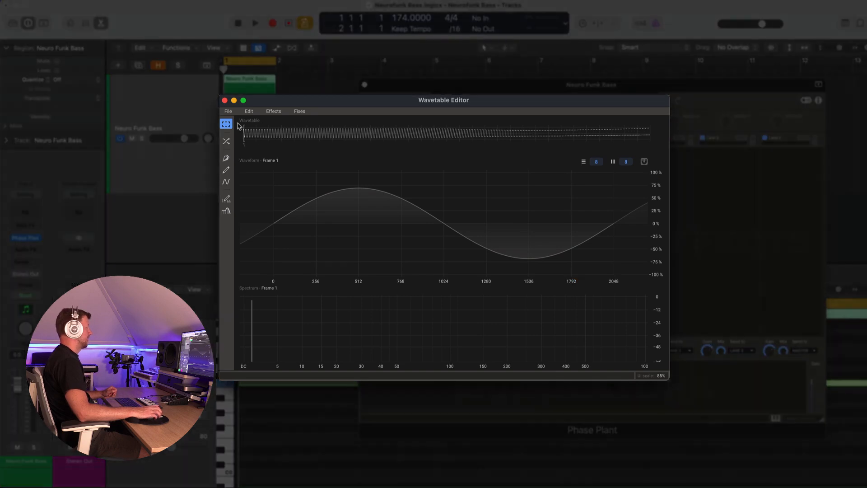
# Clear the wavetable and create a full sine wave in frame 1 with the Wave Tool.
pyautogui.click(228, 112)
pyautogui.click(240, 126)
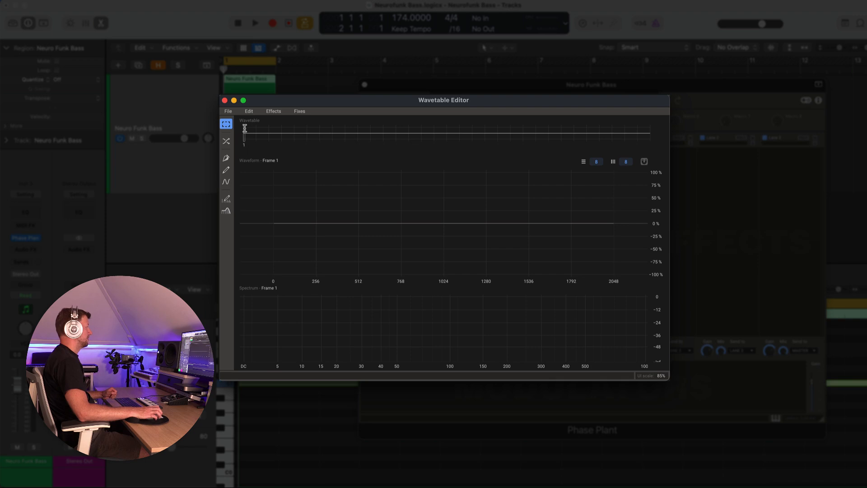
pyautogui.click(227, 183)
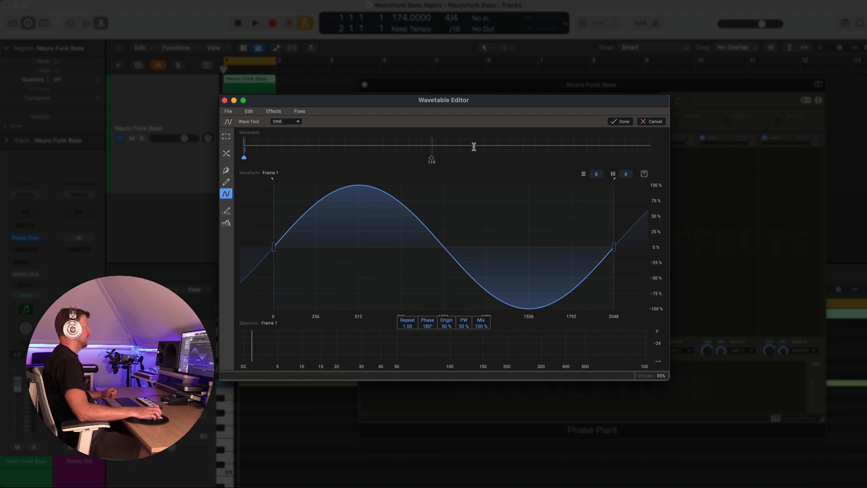
# Draw a jagged, square-like waveform freehand across frame 256 and apply it, high in the first half and rising from the minimum in the second.
pyautogui.click(649, 146)
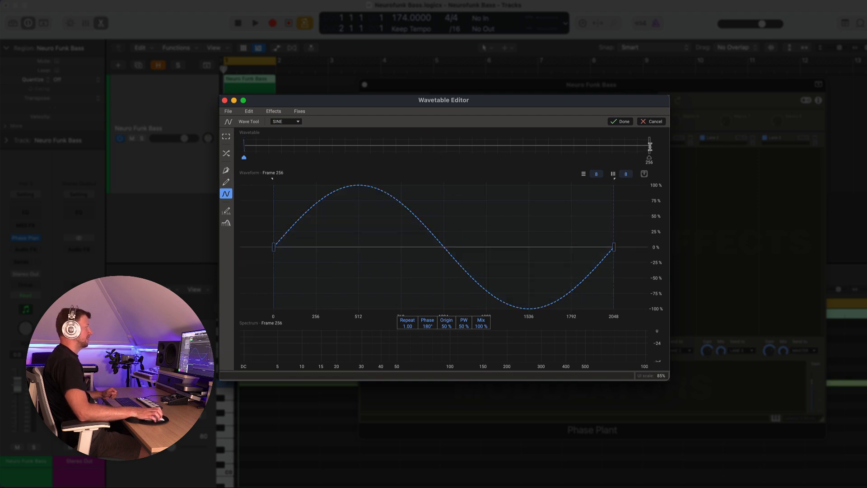
pyautogui.click(226, 182)
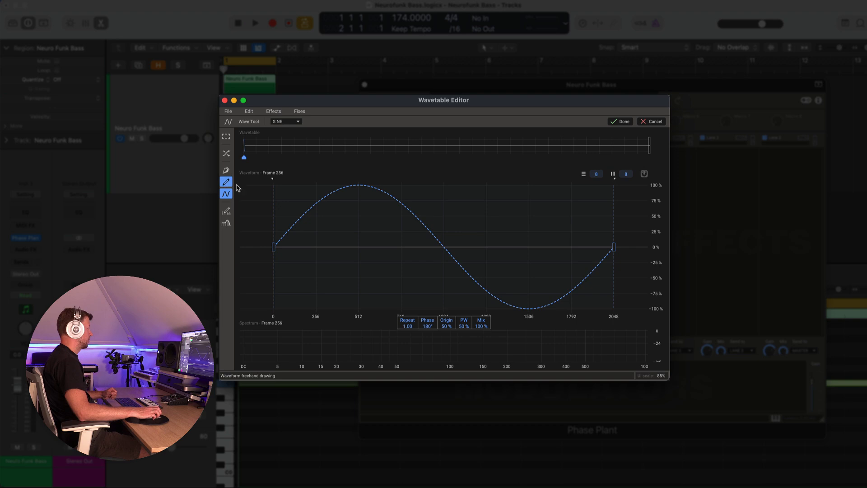
pyautogui.moveTo(275, 241)
pyautogui.mouseDown()
pyautogui.moveTo(277, 185)
pyautogui.moveTo(443, 185)
pyautogui.moveTo(440, 317)
pyautogui.moveTo(577, 246)
pyautogui.moveTo(620, 252)
pyautogui.mouseUp()
pyautogui.click(628, 122)
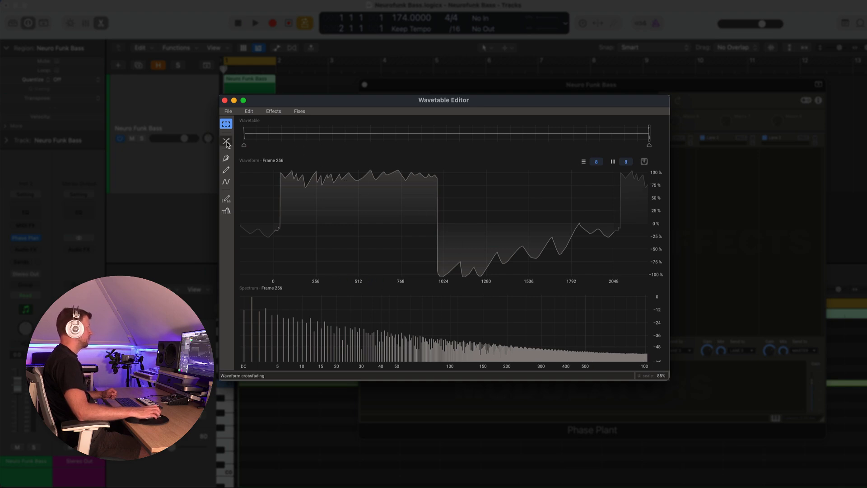
# Morph the wavetable linearly from the sine in frame 1 to the drawn waveform in frame 256, apply it and close the editor.
pyautogui.click(226, 142)
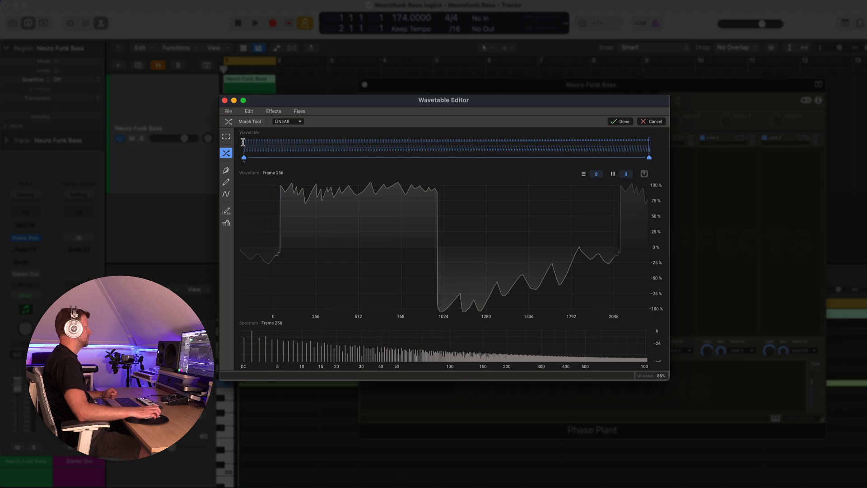
pyautogui.click(243, 141)
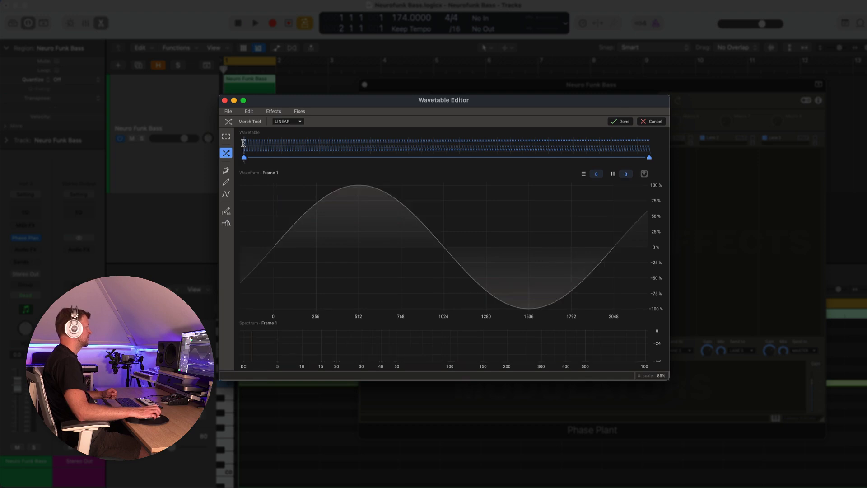
pyautogui.moveTo(244, 143); pyautogui.dragTo(662, 150)
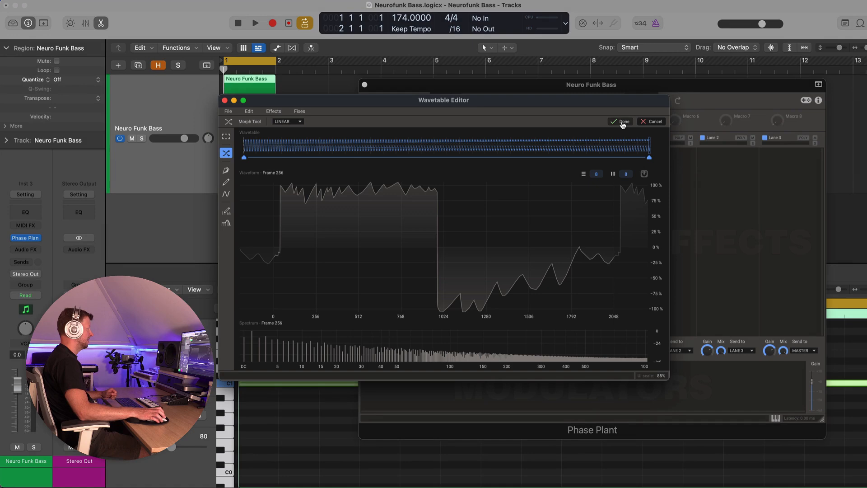
pyautogui.click(621, 122)
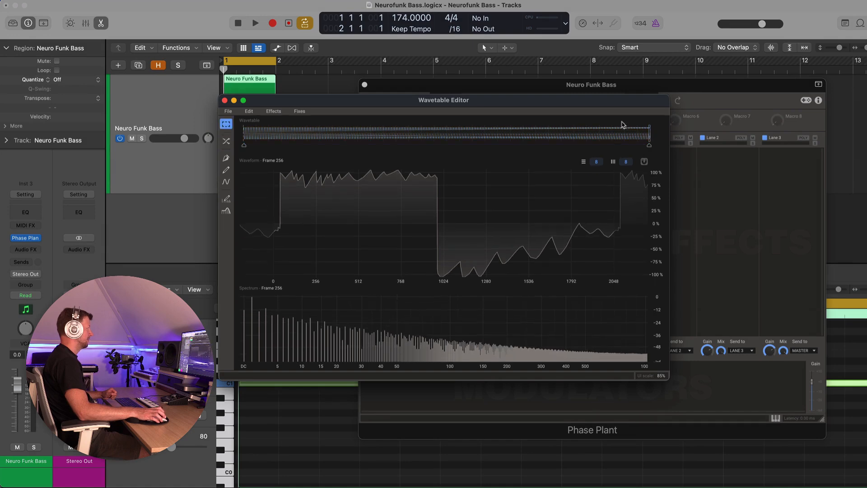
pyautogui.click(225, 100)
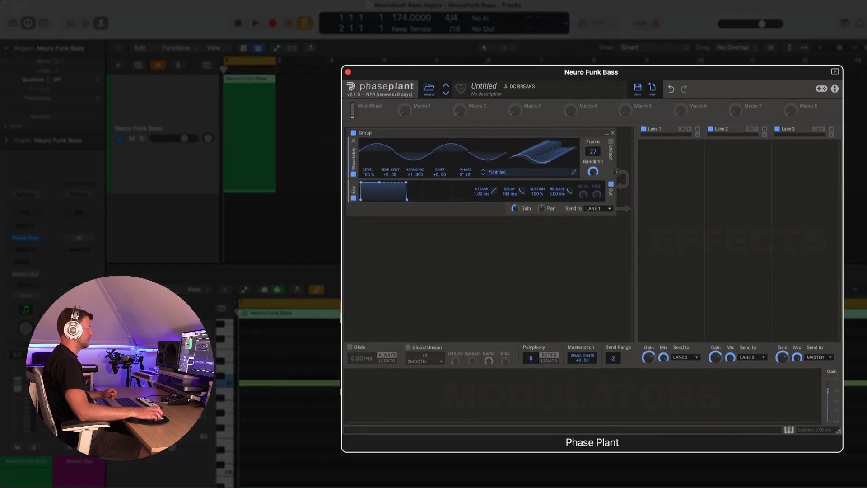
# Set the wavetable frame to 1 and add an LFO modulator with the Ramp Up shape.
pyautogui.moveTo(593, 158)
pyautogui.mouseDown()
pyautogui.moveTo(592, 100)
pyautogui.moveTo(593, 151)
pyautogui.mouseUp()
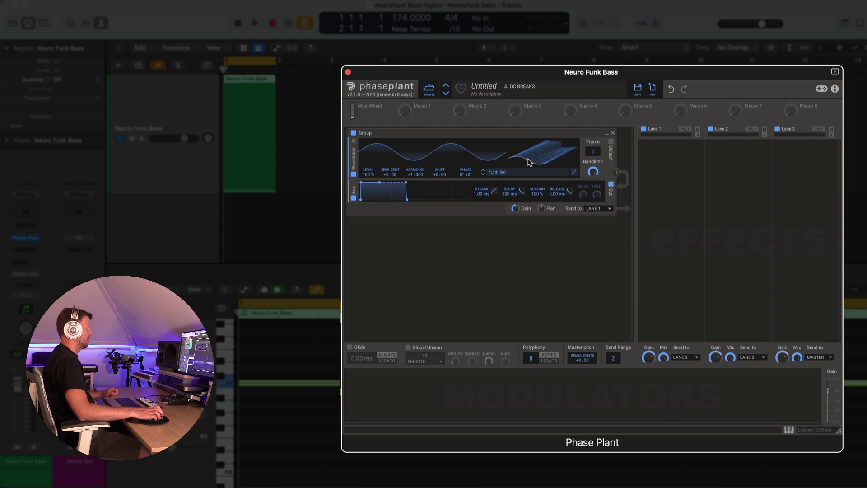
pyautogui.click(373, 385)
pyautogui.click(383, 365)
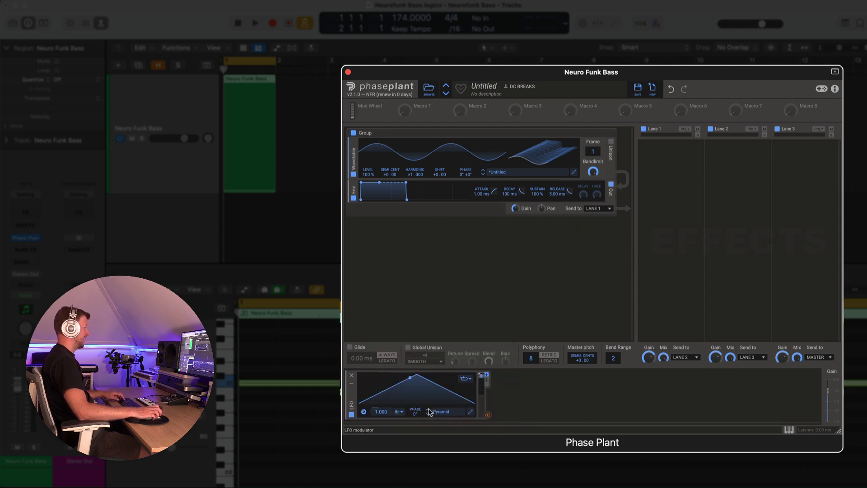
pyautogui.click(428, 414)
pyautogui.click(428, 414)
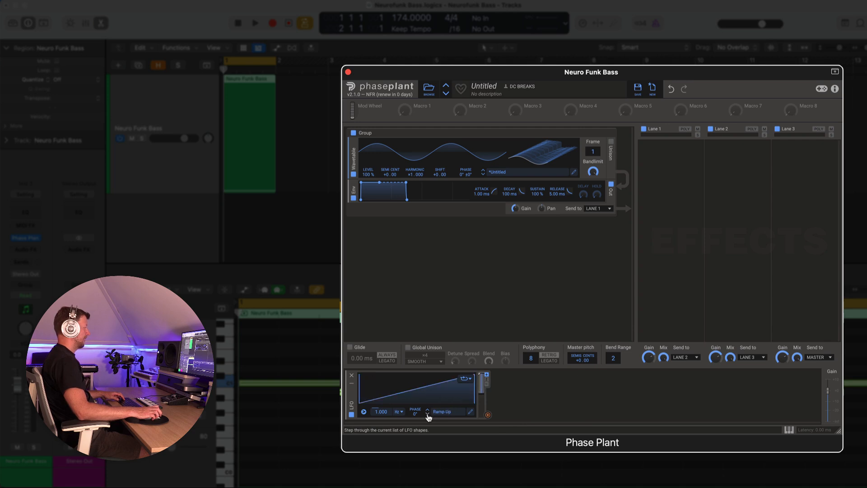
# Switch the LFO rate to tempo sync and set it to 16/16.
pyautogui.click(399, 411)
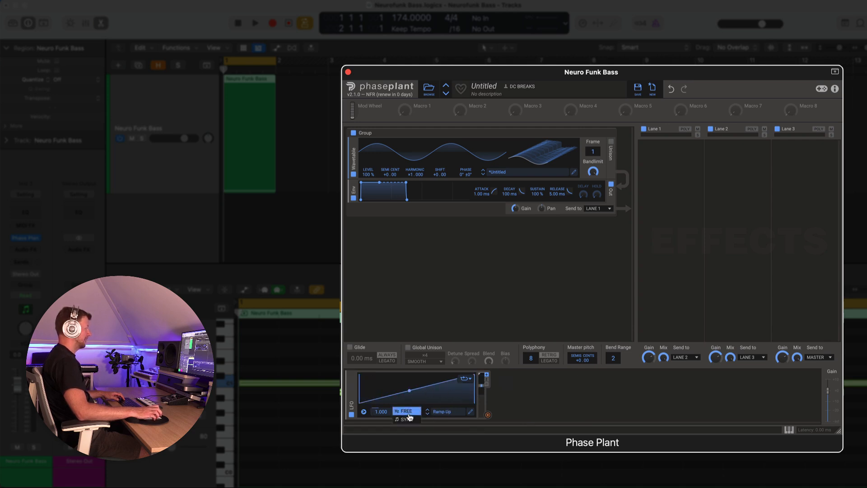
pyautogui.click(406, 418)
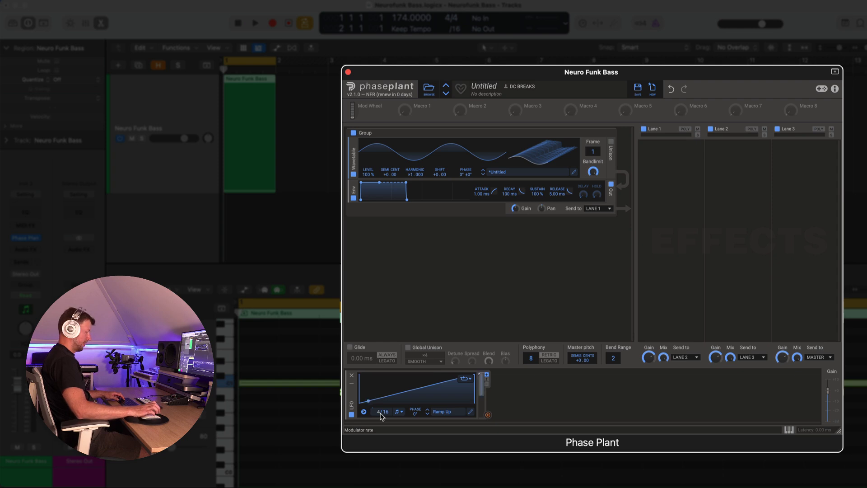
pyautogui.rightClick(381, 411)
pyautogui.write('164')
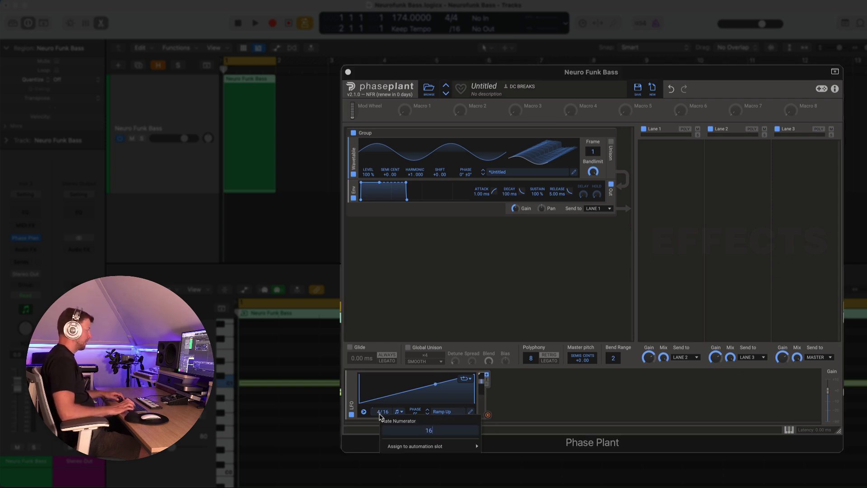
pyautogui.press('Return')
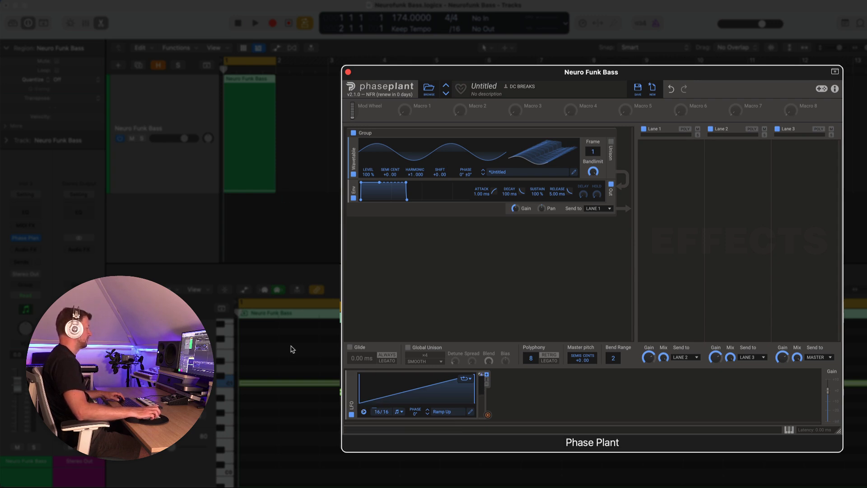
# Assign the LFO to the wavetable's Frame parameter and play the loop to audition the frame sweep.
pyautogui.click(488, 414)
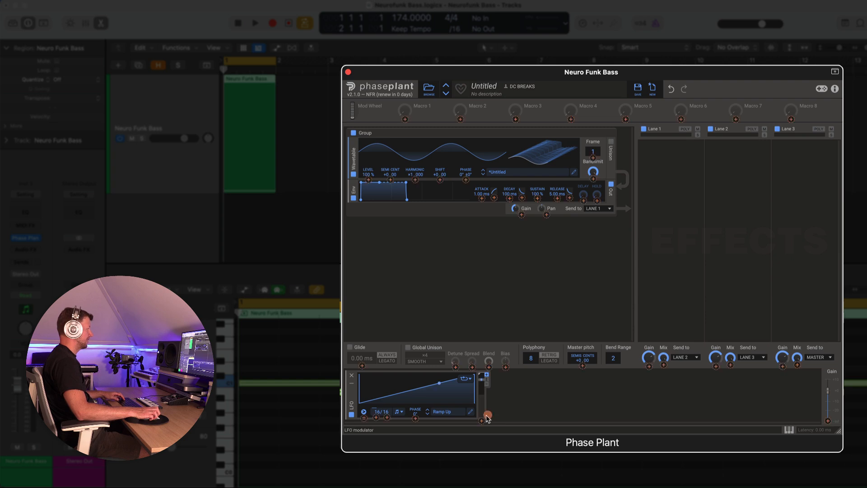
pyautogui.click(593, 155)
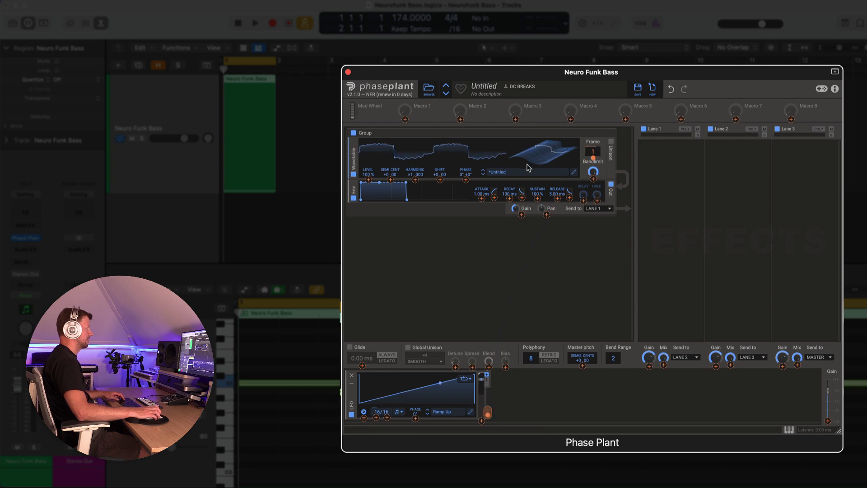
pyautogui.press('space')
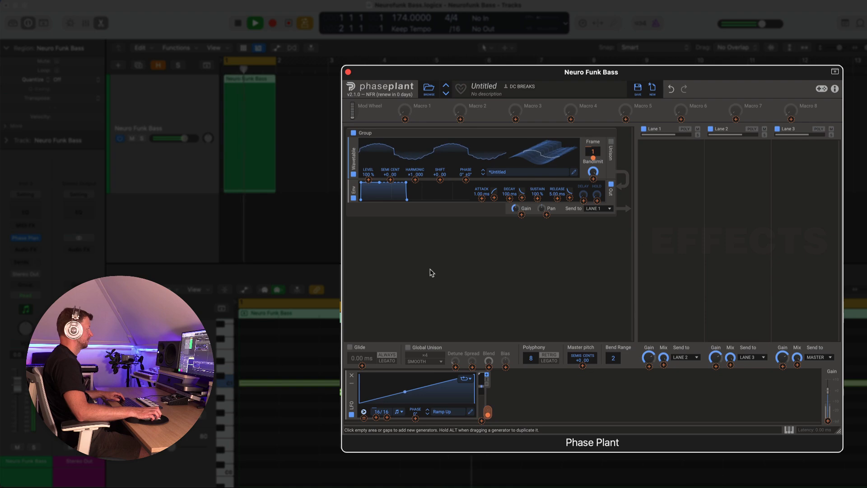
pyautogui.press('space')
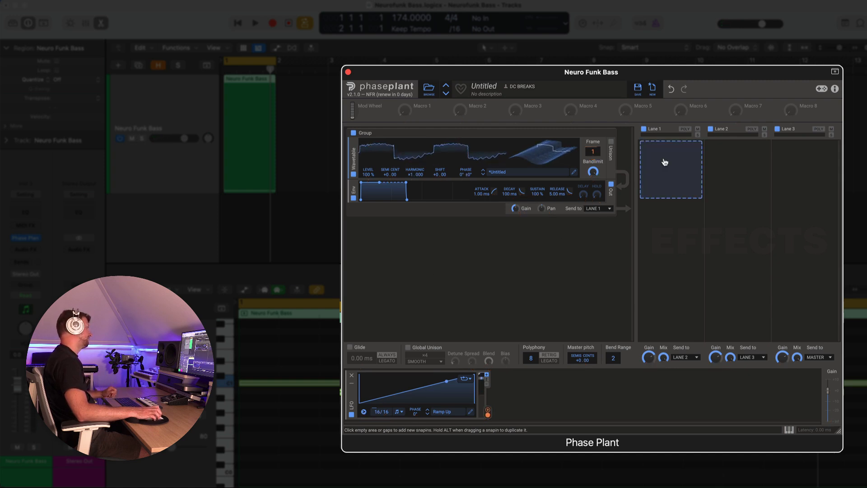
# Add a Nonlinear Filter to Lane 1 and set it to the notch type.
pyautogui.click(664, 158)
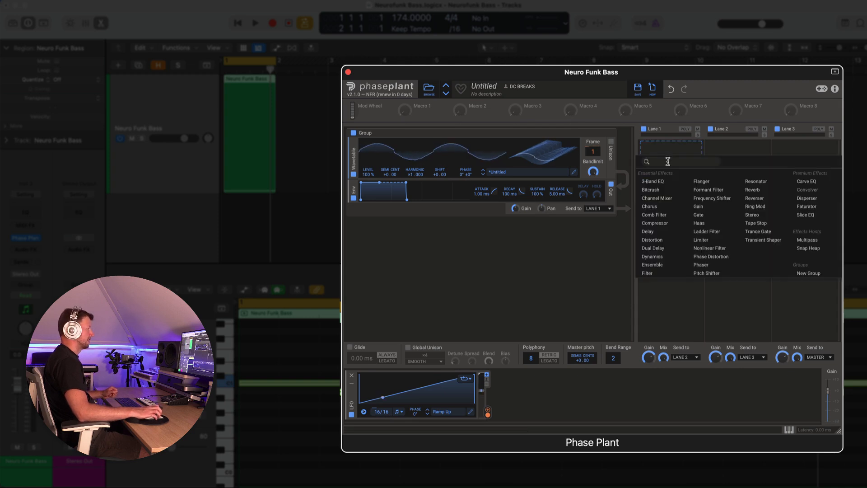
pyautogui.click(714, 252)
pyautogui.click(693, 186)
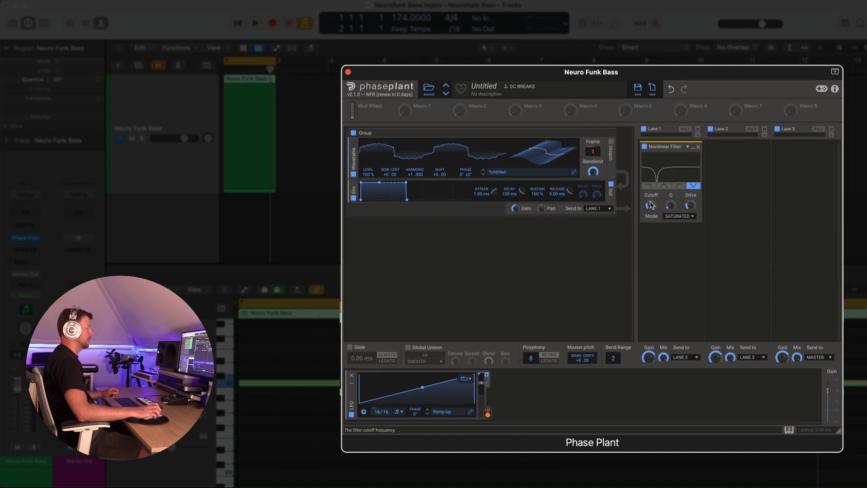
# Assign the LFO to the notch filter's Cutoff and audition the loop.
pyautogui.moveTo(487, 412); pyautogui.dragTo(652, 191)
pyautogui.press('space')
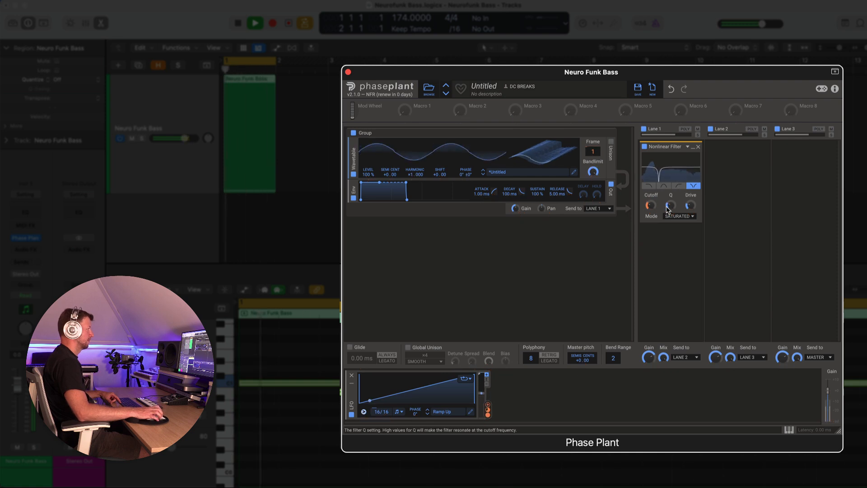
pyautogui.press('space')
# Duplicate the notch filter below the first in Lane 1 and invert the LFO modulation of the copy's Cutoff, then audition the loop.
pyautogui.moveTo(663, 146); pyautogui.dragTo(663, 240)
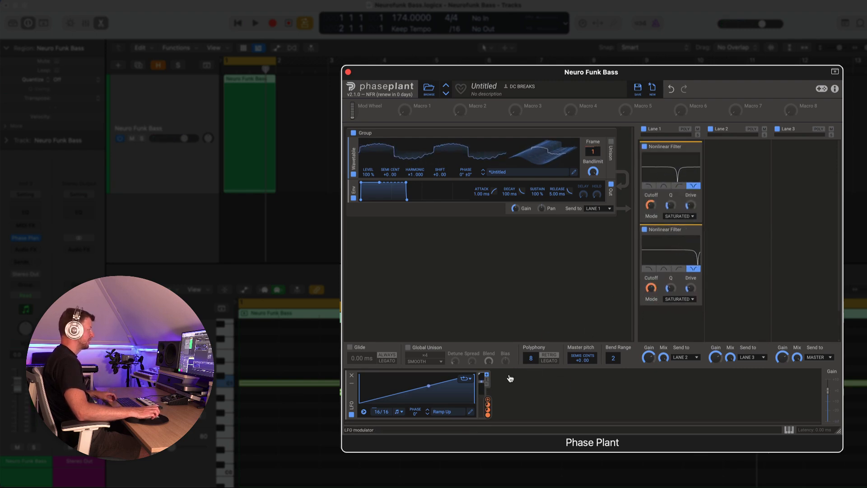
pyautogui.moveTo(488, 405); pyautogui.dragTo(651, 293)
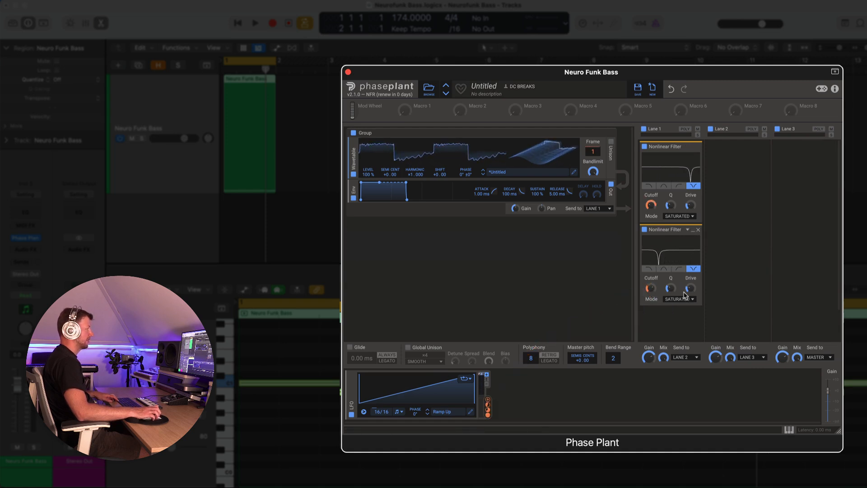
pyautogui.press('space')
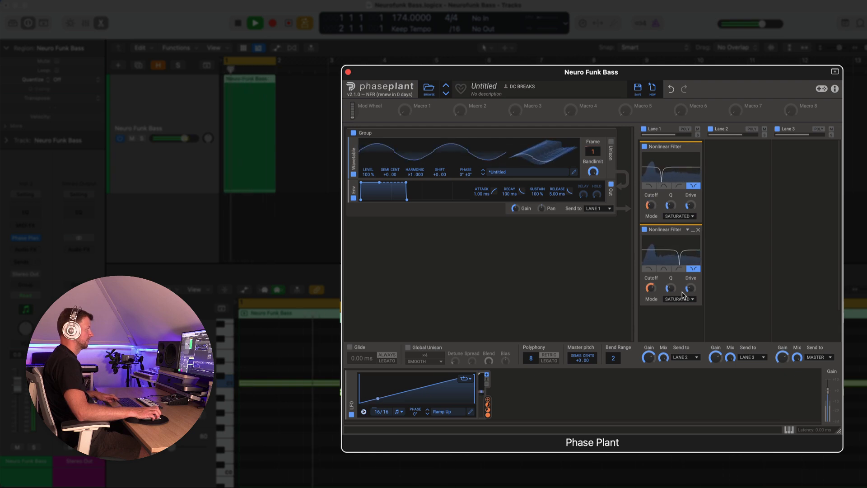
pyautogui.press('space')
# Add a third Nonlinear Filter at the end of Lane 1, keeping its low-pass type.
pyautogui.scroll(-2, 673, 289)
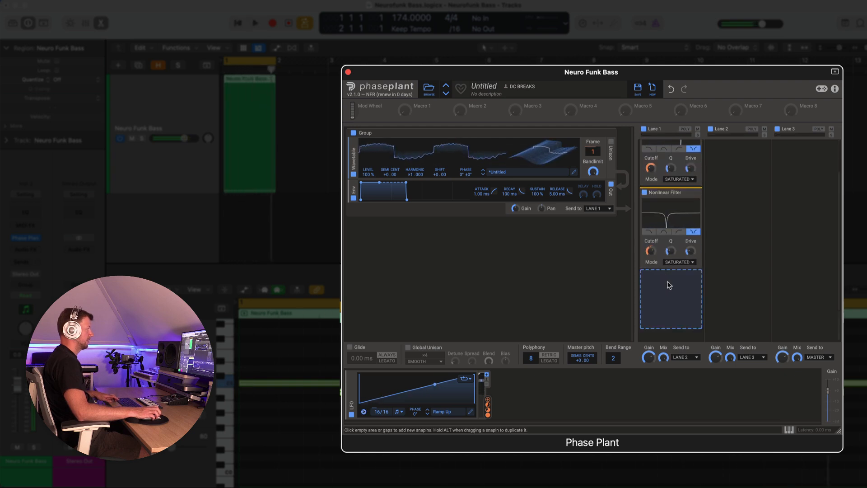
pyautogui.click(669, 286)
pyautogui.click(709, 373)
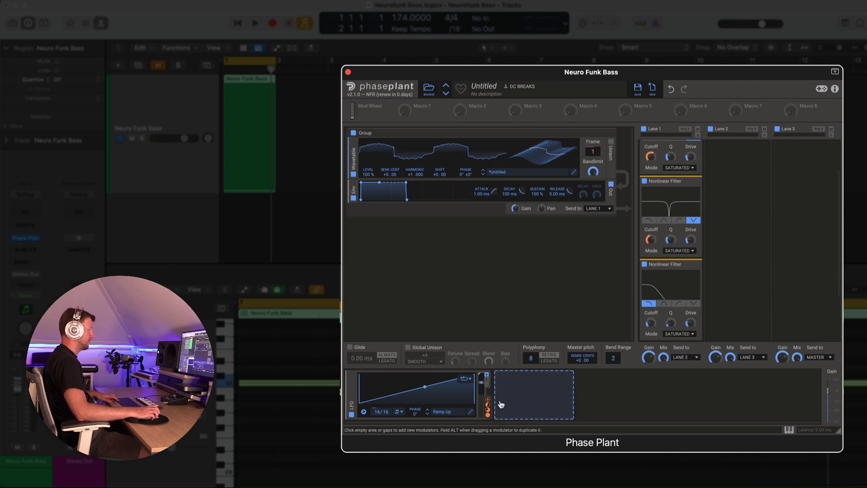
# Assign the LFO to the low-pass filter's Cutoff and play the loop.
pyautogui.moveTo(487, 403); pyautogui.dragTo(651, 324)
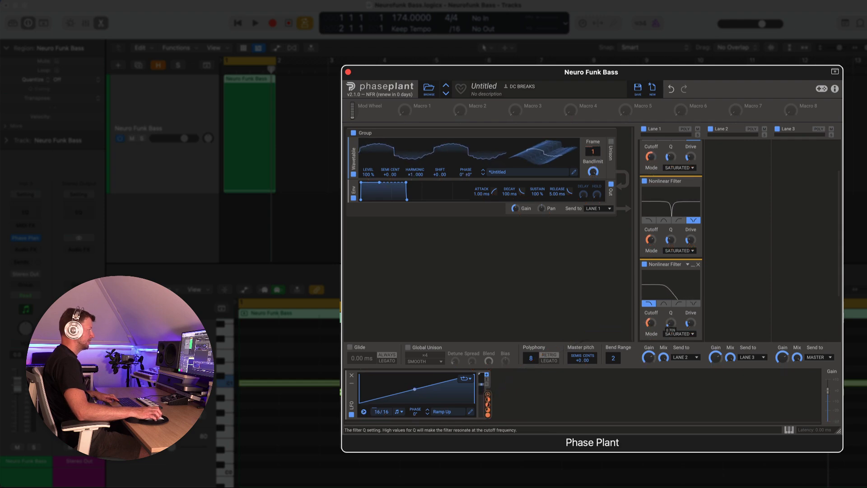
pyautogui.moveTo(651, 324)
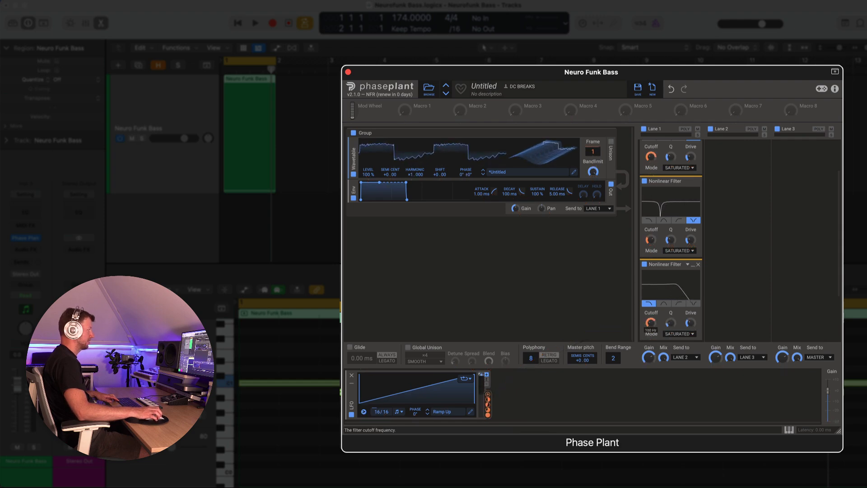
pyautogui.press('space')
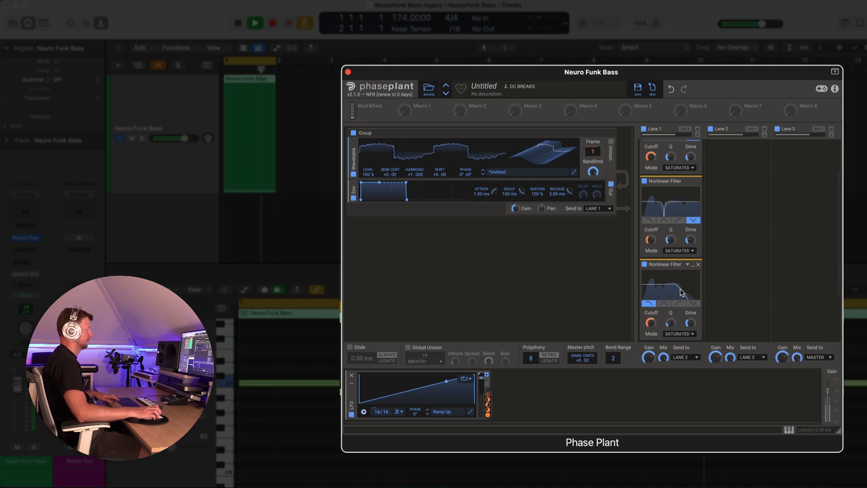
# Stop the loop, set the first notch filter's Mode to Biased and raise its Drive.
pyautogui.press('space')
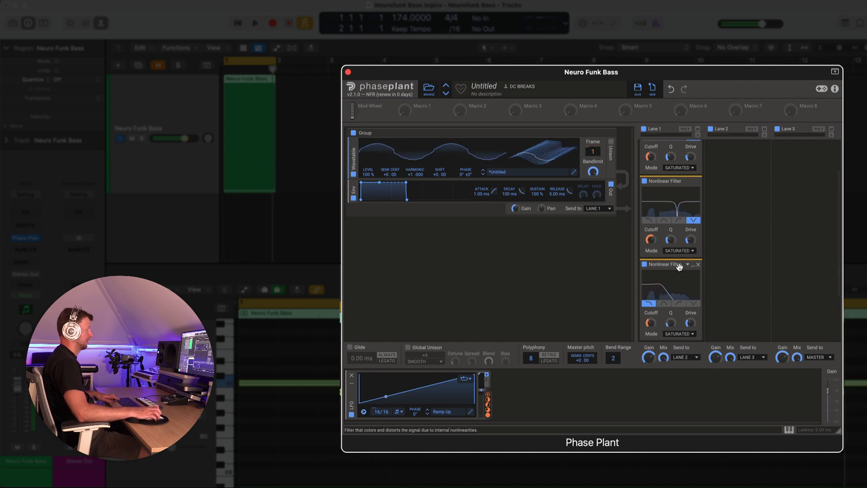
pyautogui.scroll(2, 680, 266)
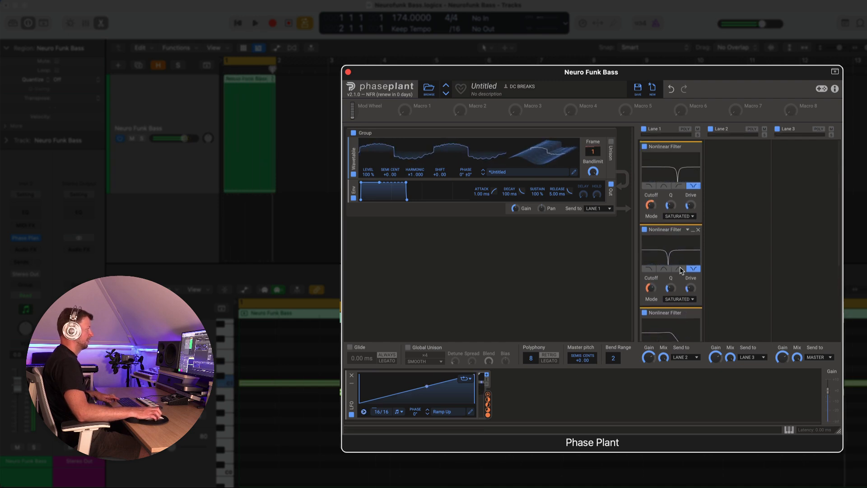
pyautogui.click(680, 217)
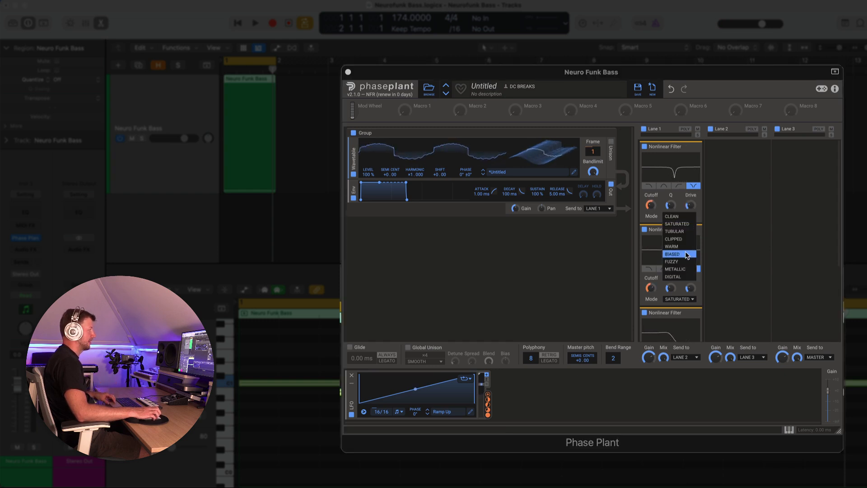
pyautogui.click(685, 254)
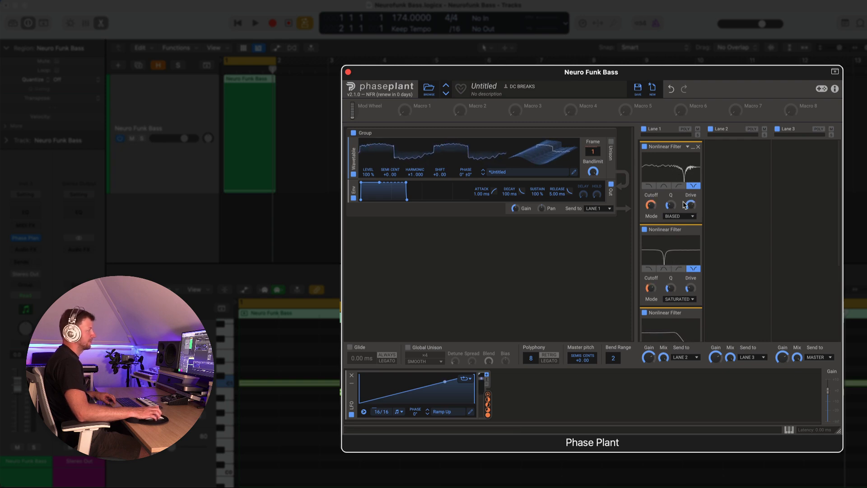
# Try the Clipped and Tubular modes on the second notch filter, raise its Drive and settle on Fuzzy mode.
pyautogui.click(684, 299)
pyautogui.click(680, 321)
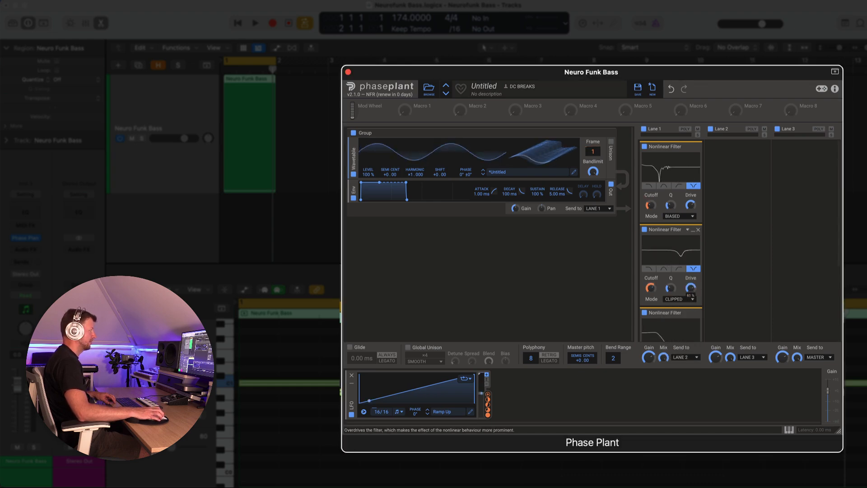
pyautogui.click(677, 298)
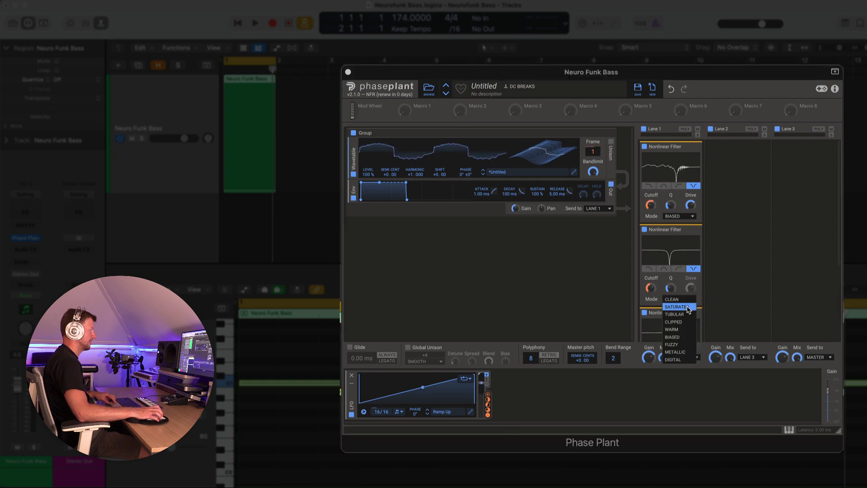
pyautogui.click(678, 311)
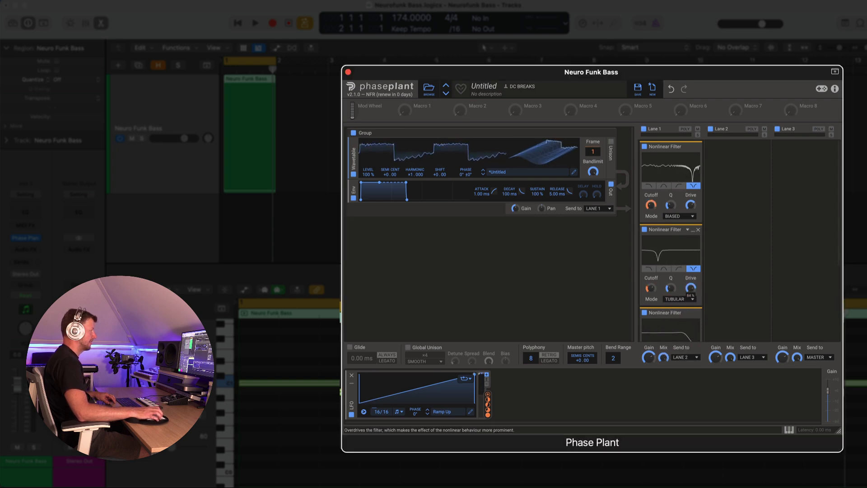
pyautogui.click(690, 297)
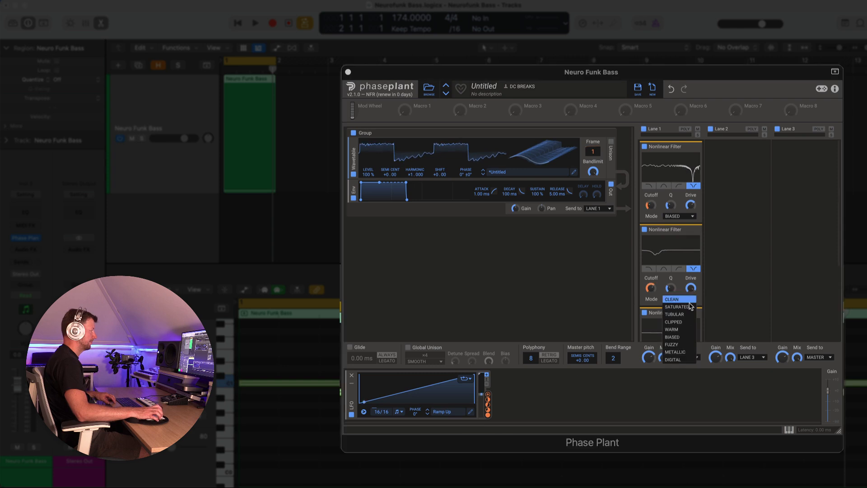
pyautogui.click(682, 349)
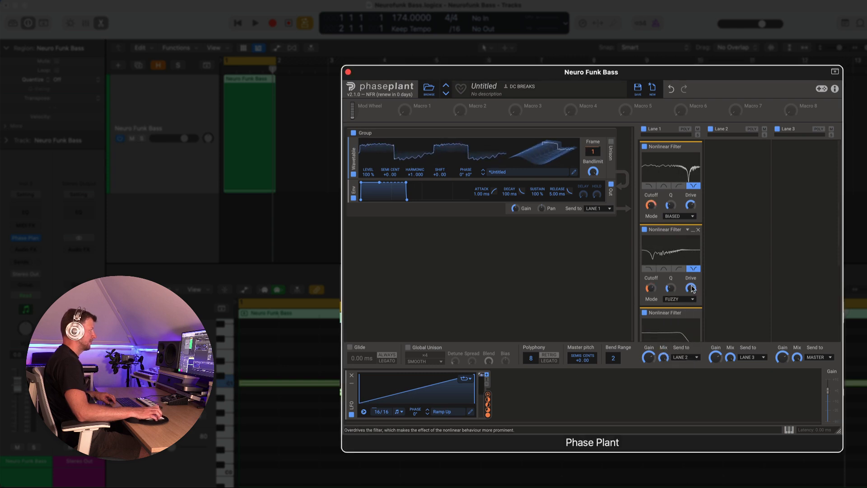
# Set the low-pass filter's Mode to Digital, raise its Drive and play the loop.
pyautogui.scroll(-3, 682, 280)
pyautogui.click(680, 322)
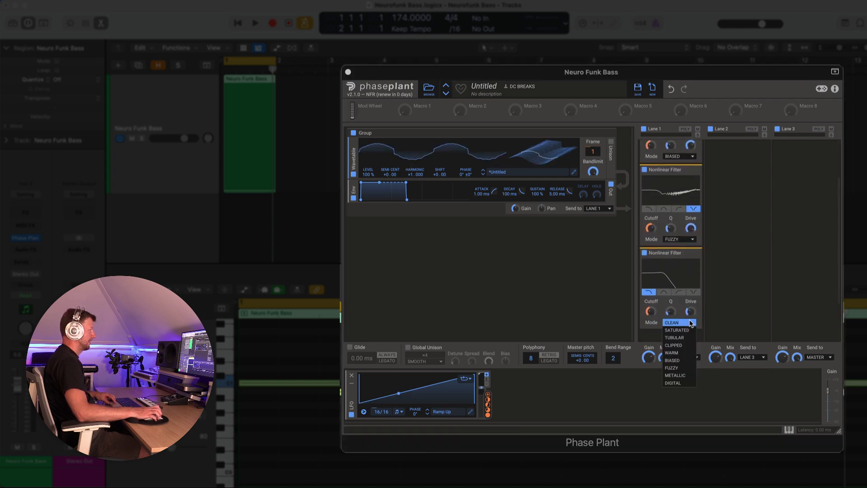
pyautogui.click(684, 383)
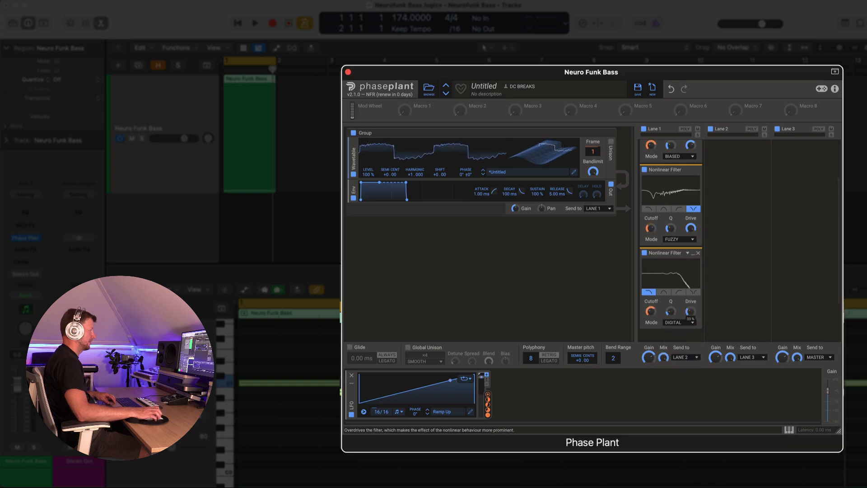
pyautogui.press('space')
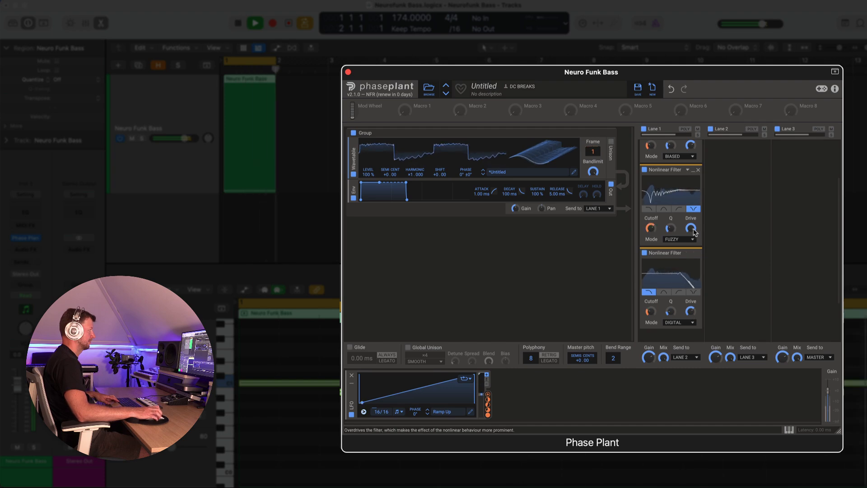
# Adjust the first notch filter's Drive while the loop plays, then stop playback.
pyautogui.scroll(1, 693, 227)
pyautogui.scroll(3, 693, 227)
pyautogui.moveTo(691, 187); pyautogui.dragTo(653, 191)
pyautogui.press('space')
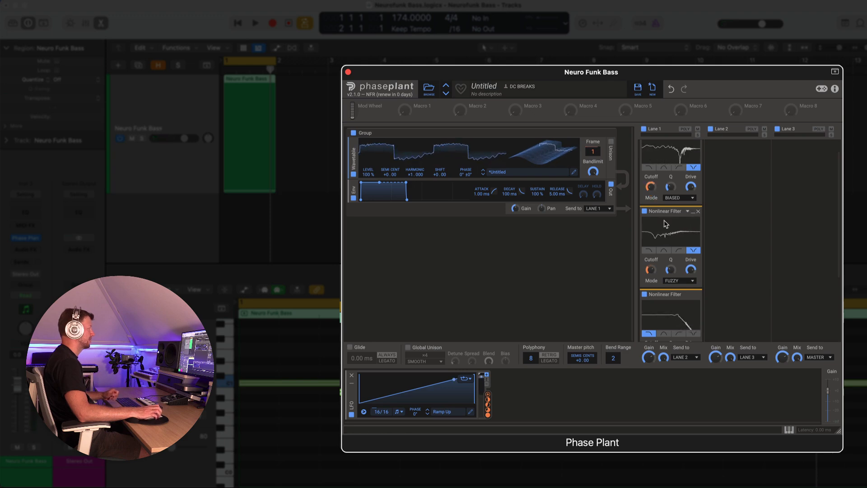
# Collapse the three Nonlinear Filters in Lane 1.
pyautogui.click(693, 148)
pyautogui.click(693, 158)
pyautogui.click(692, 169)
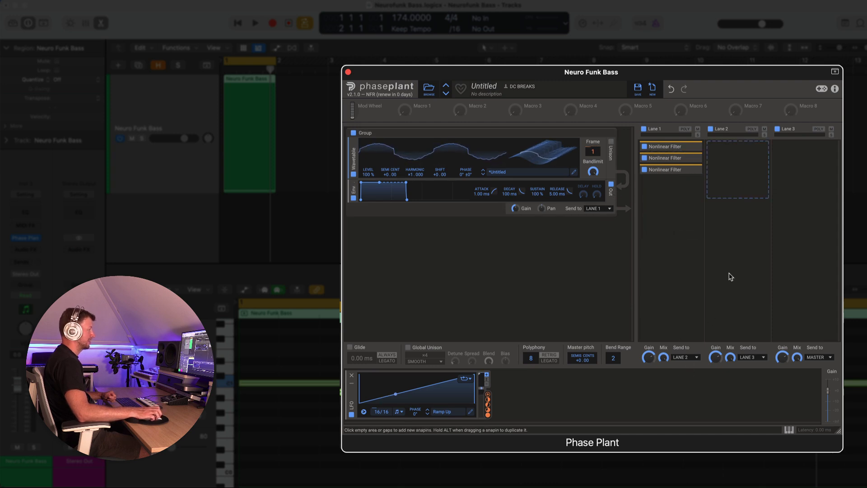
# Add a Multipass effect to Lane 3 and open its editor.
pyautogui.click(792, 164)
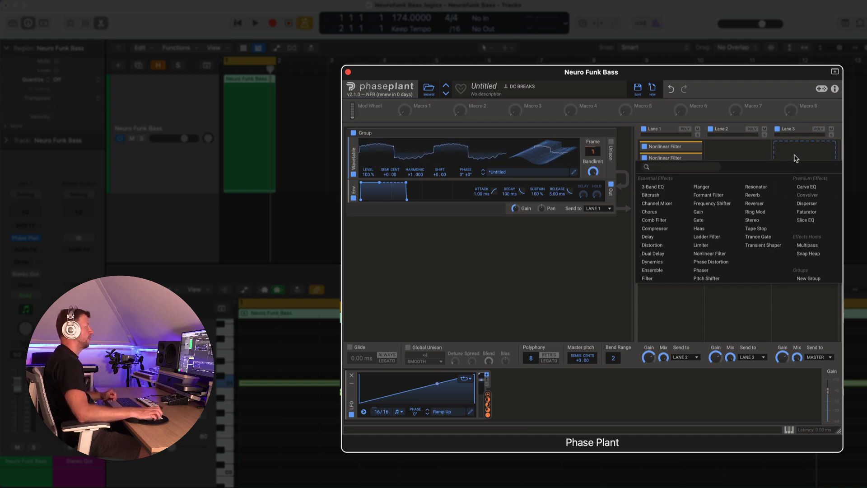
pyautogui.click(816, 249)
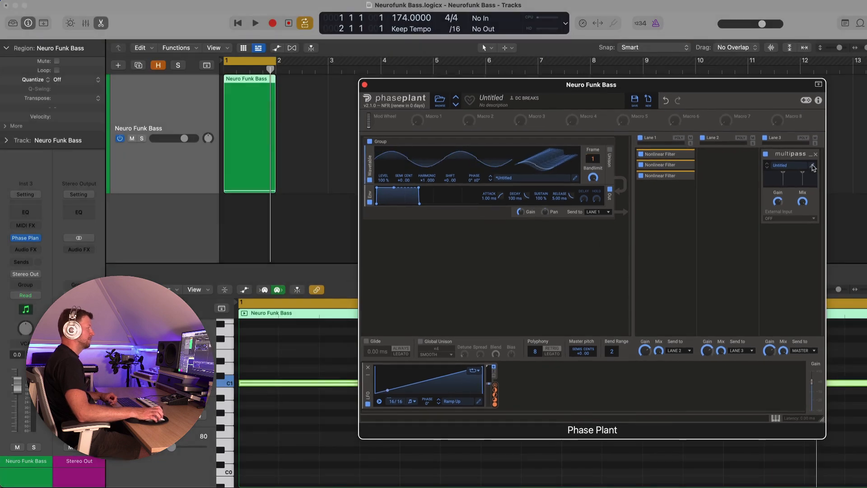
pyautogui.click(813, 166)
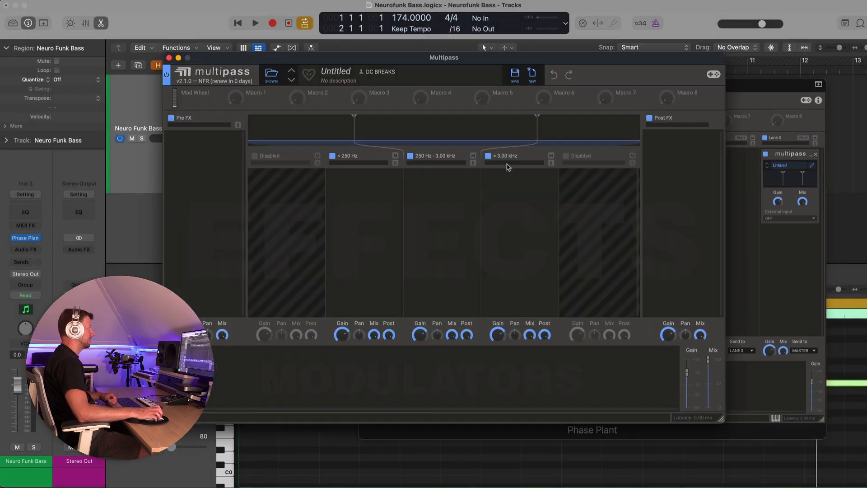
# Load the N.O.T.T. preset from Multipass's factory Dynamics presets and close its editor.
pyautogui.click(271, 75)
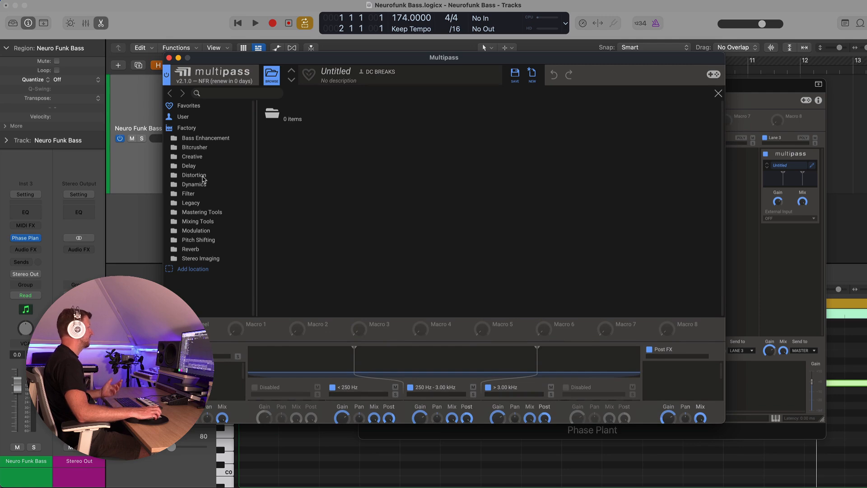
pyautogui.click(194, 175)
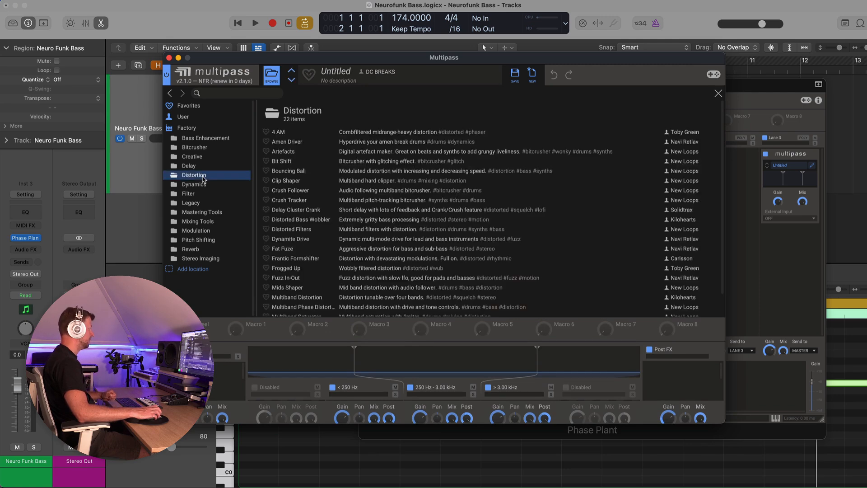
pyautogui.click(202, 186)
pyautogui.doubleClick(286, 152)
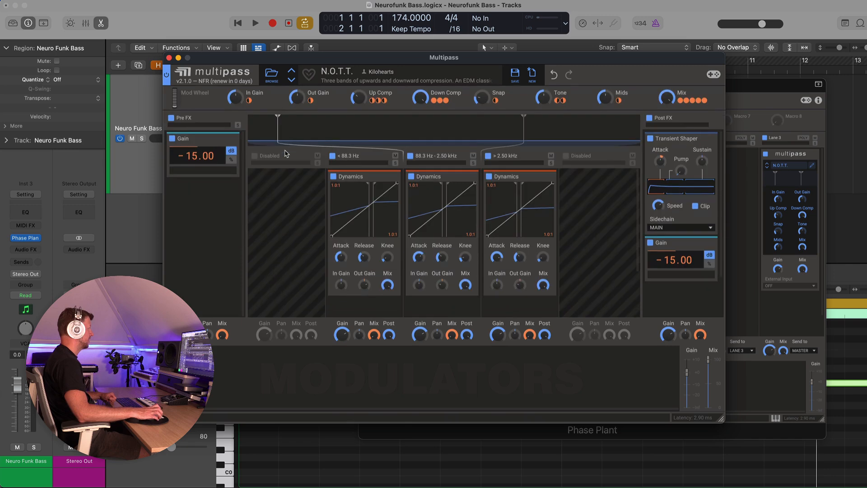
pyautogui.click(169, 58)
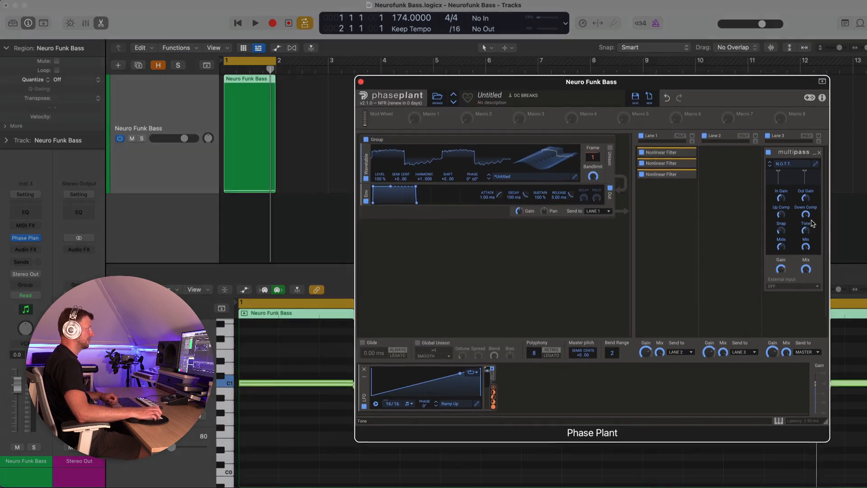
# Play the loop, compare it with Multipass bypassed and enabled, and raise the Multipass Up Comp amount.
pyautogui.press('space')
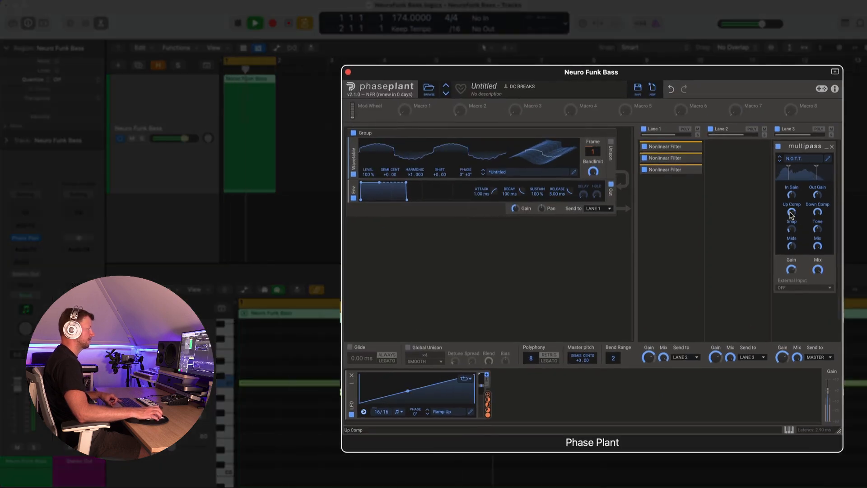
pyautogui.click(778, 147)
pyautogui.click(779, 147)
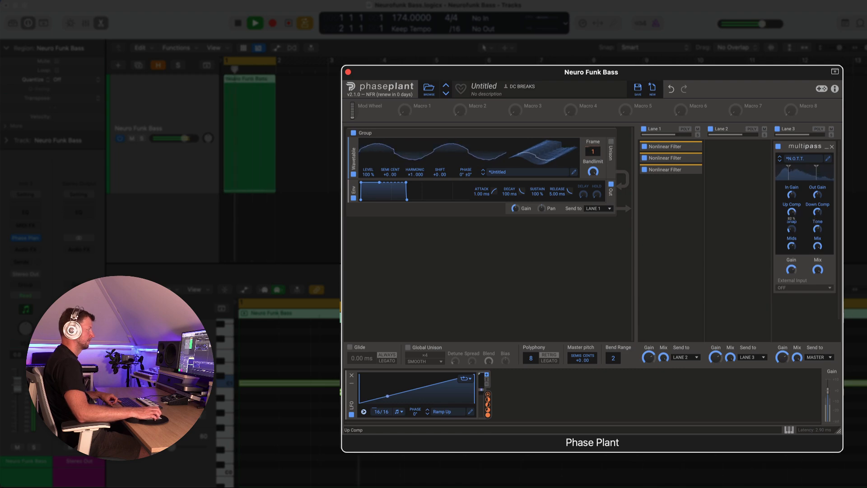
pyautogui.press('space')
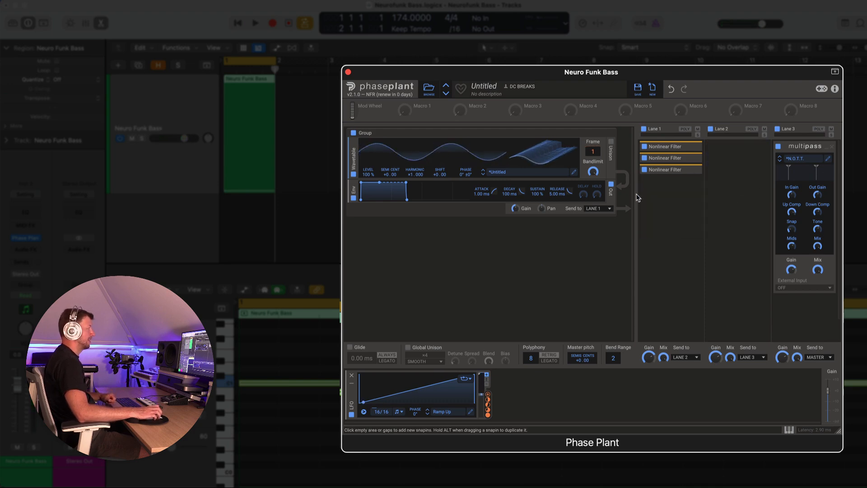
# Add a Distortion effect between the wavetable and the envelope, and set its type to Hard clip.
pyautogui.click(435, 222)
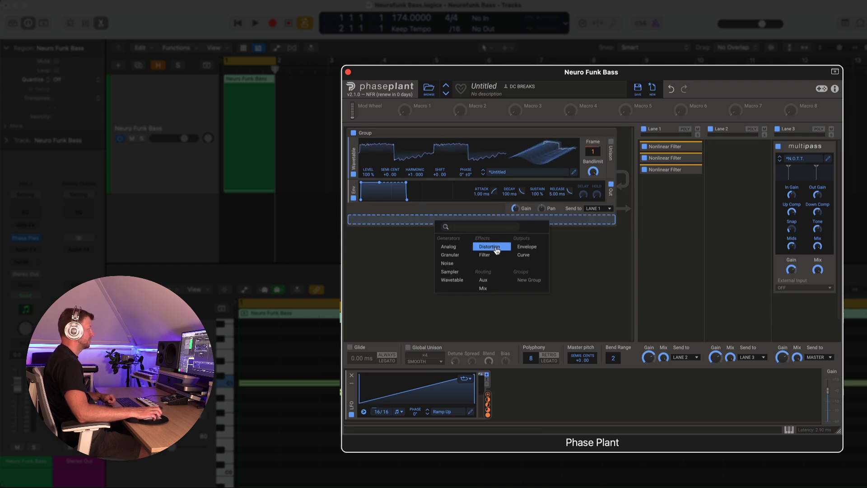
pyautogui.click(496, 249)
pyautogui.moveTo(355, 228); pyautogui.dragTo(361, 192)
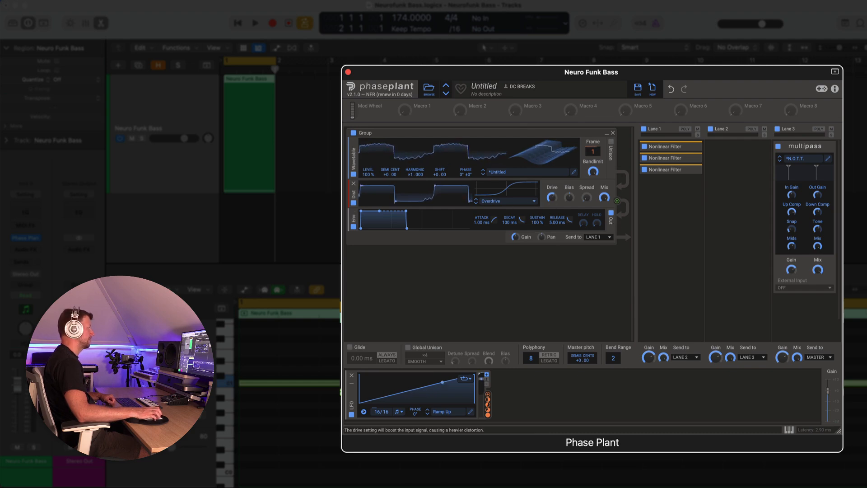
pyautogui.click(477, 200)
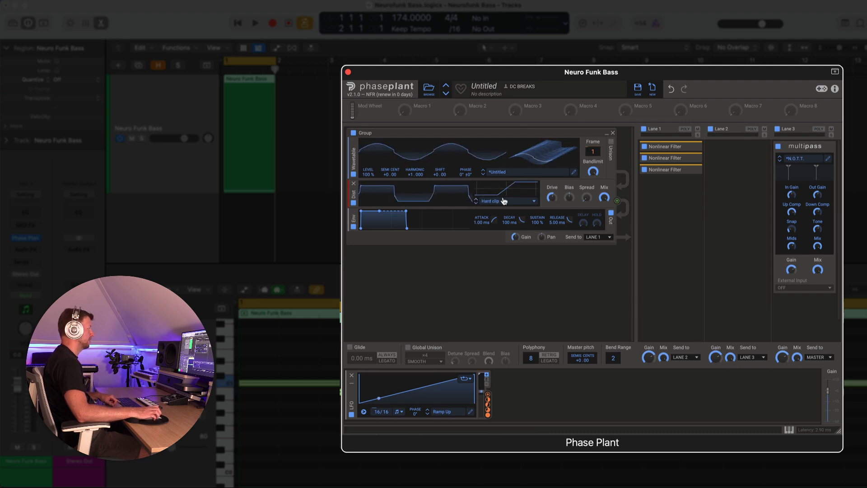
# Set the distortion's Drive to about 15 dB, lower its Mix and adjust its Bias while the loop plays.
pyautogui.press('space')
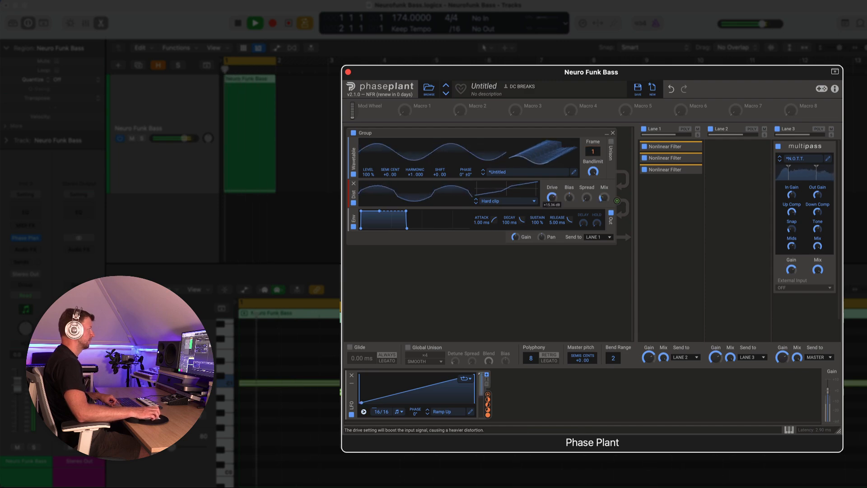
pyautogui.moveTo(569, 197); pyautogui.dragTo(569, 226)
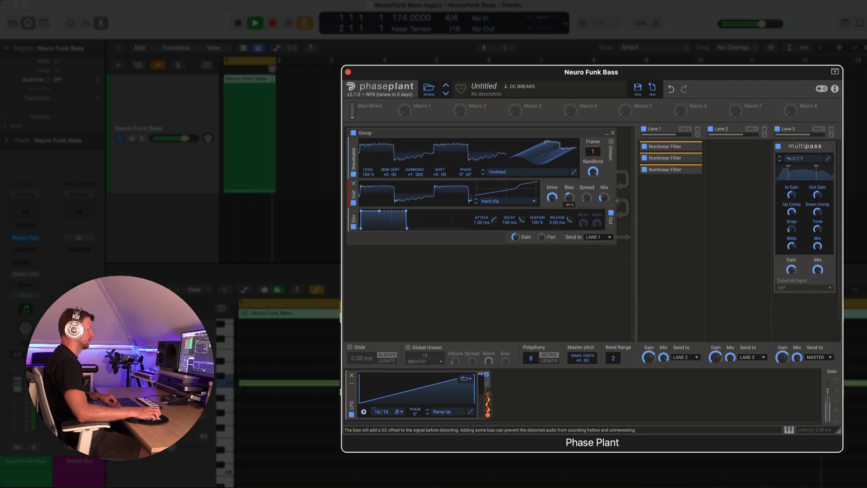
pyautogui.press('space')
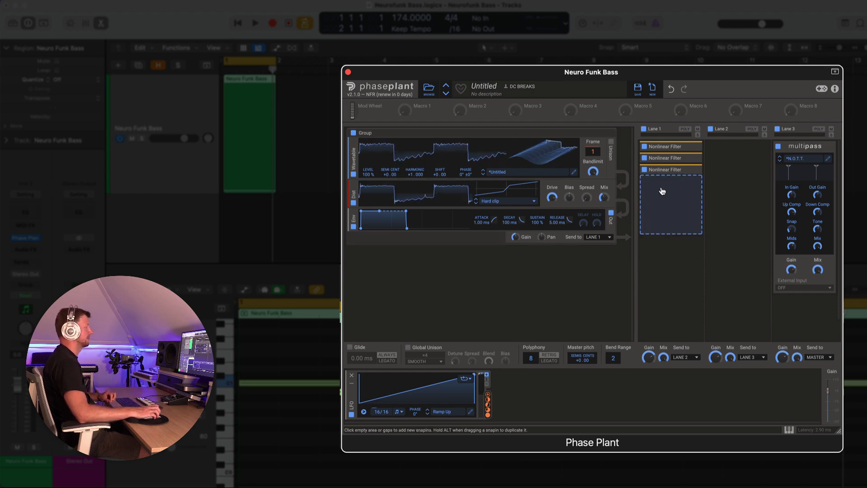
# Add a Faturator at the end of Lane 1 and adjust its Drive, Fuzz and Mix while auditioning the loop.
pyautogui.click(662, 191)
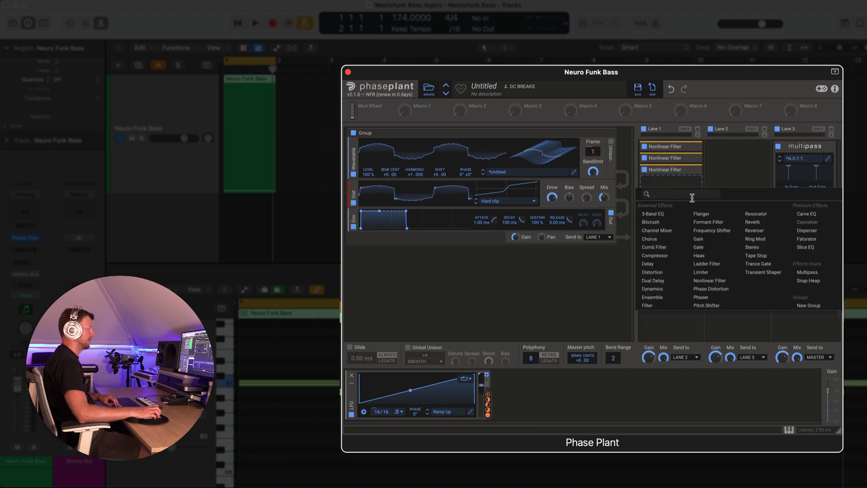
pyautogui.click(807, 239)
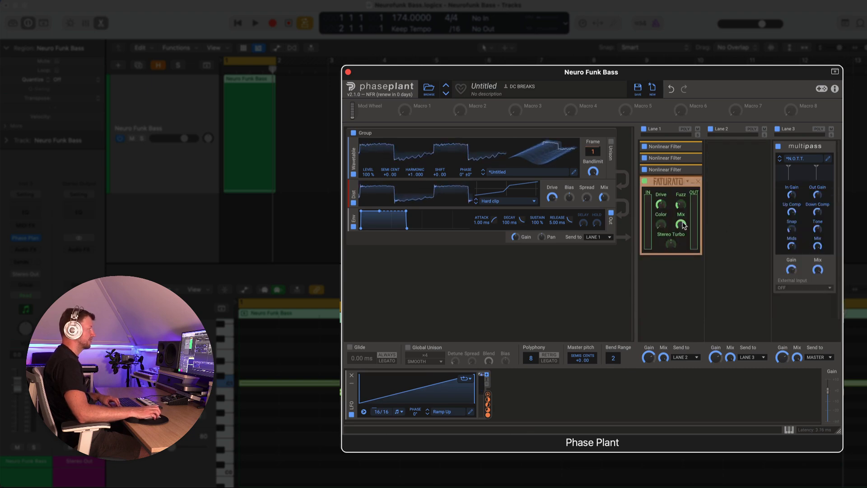
pyautogui.press('space')
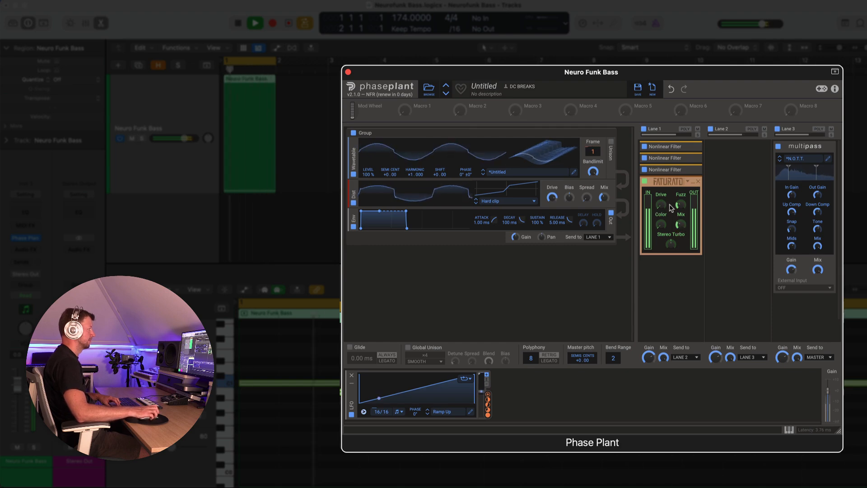
pyautogui.moveTo(681, 204); pyautogui.dragTo(661, 196)
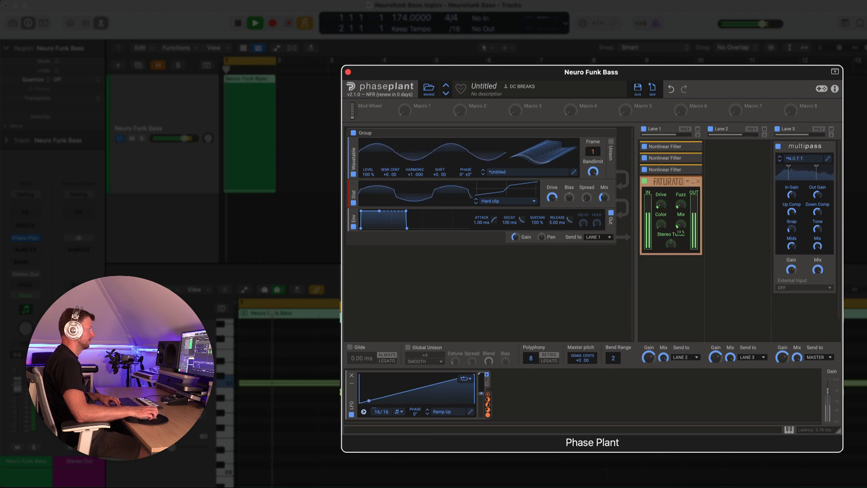
pyautogui.press('space')
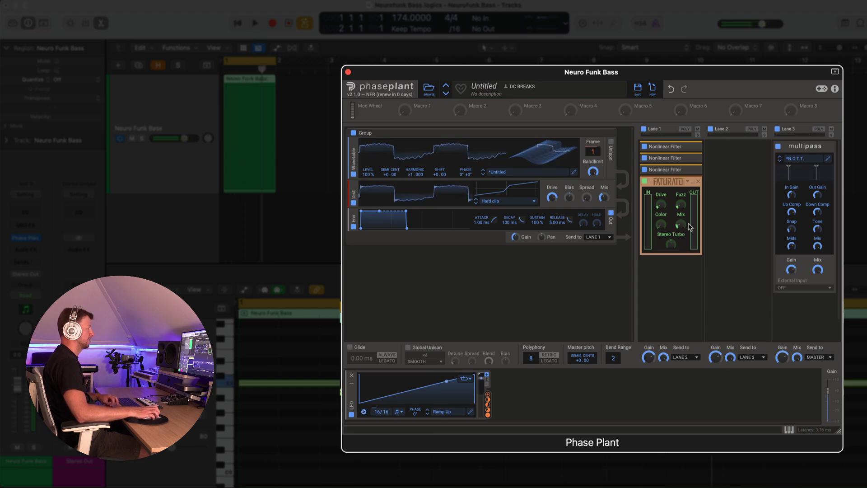
# Collapse the Faturator, move it to the start of Lane 1 ahead of the Nonlinear Filters, and play the loop.
pyautogui.click(695, 186)
pyautogui.moveTo(672, 181); pyautogui.dragTo(675, 144)
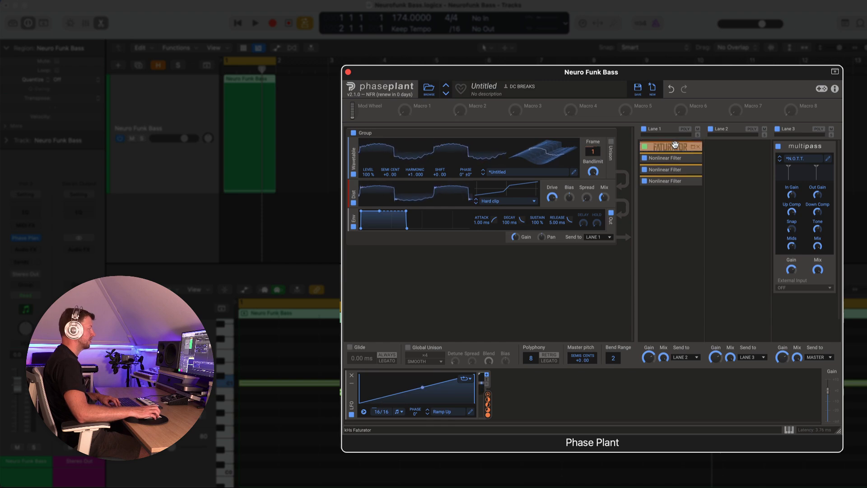
pyautogui.press('space')
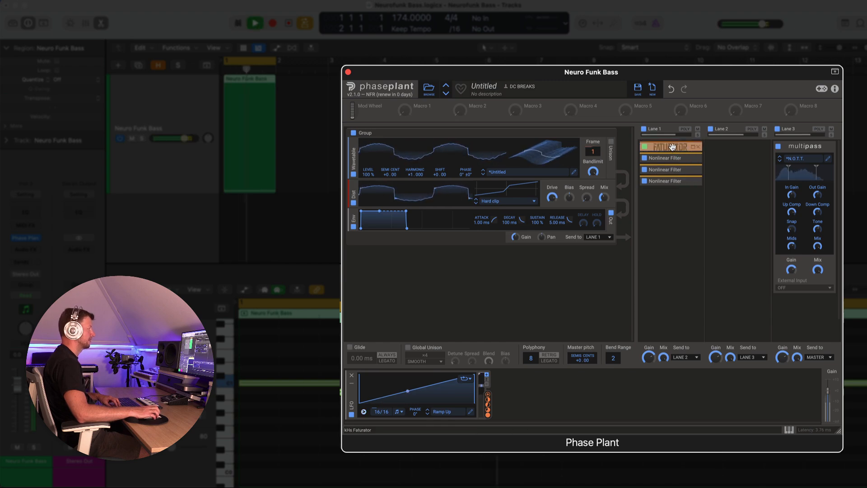
# Duplicate the Faturator to the end of Lane 1, expand the copy and stop playback.
pyautogui.moveTo(672, 147); pyautogui.dragTo(675, 194)
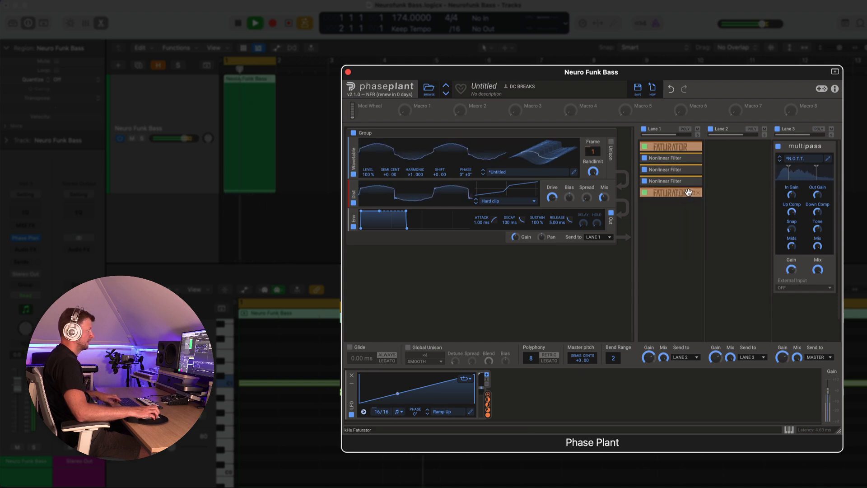
pyautogui.click(692, 193)
pyautogui.press('space')
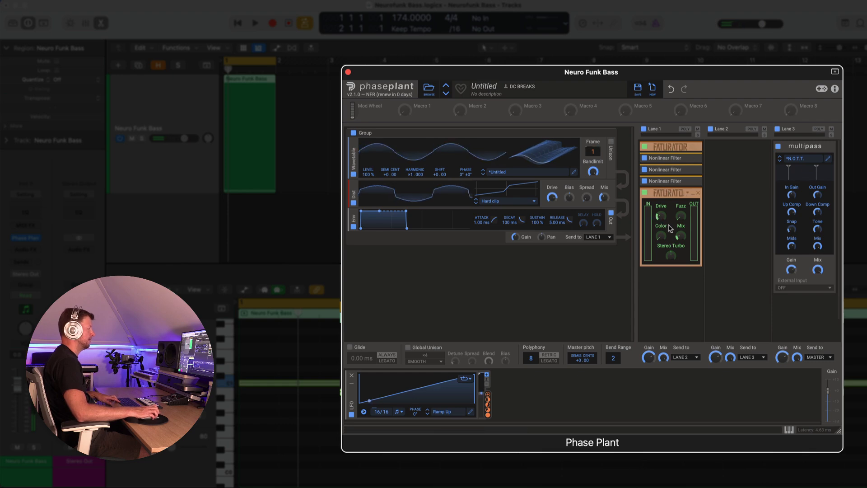
# Adjust the second Faturator's Mix and raise its Drive while the loop plays.
pyautogui.press('space')
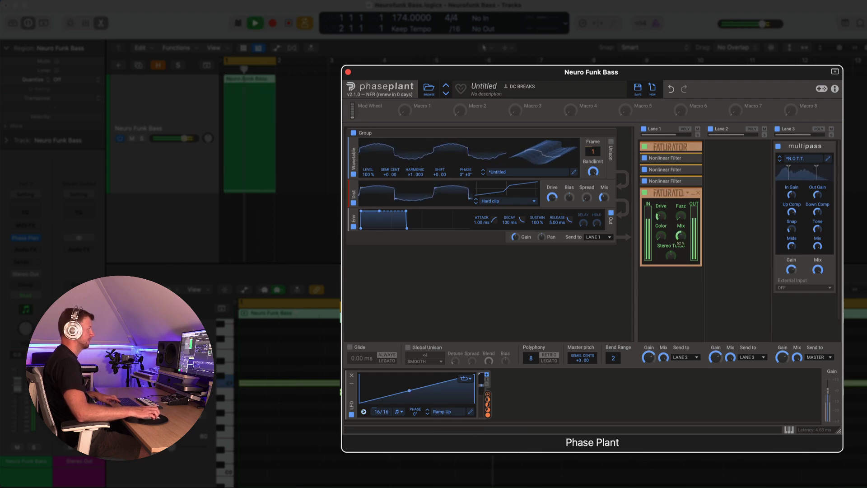
pyautogui.moveTo(663, 218); pyautogui.dragTo(663, 200)
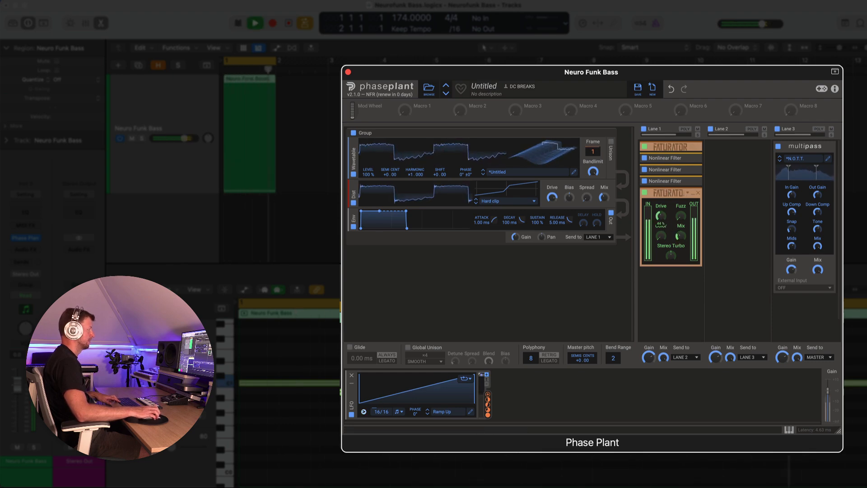
pyautogui.press('space')
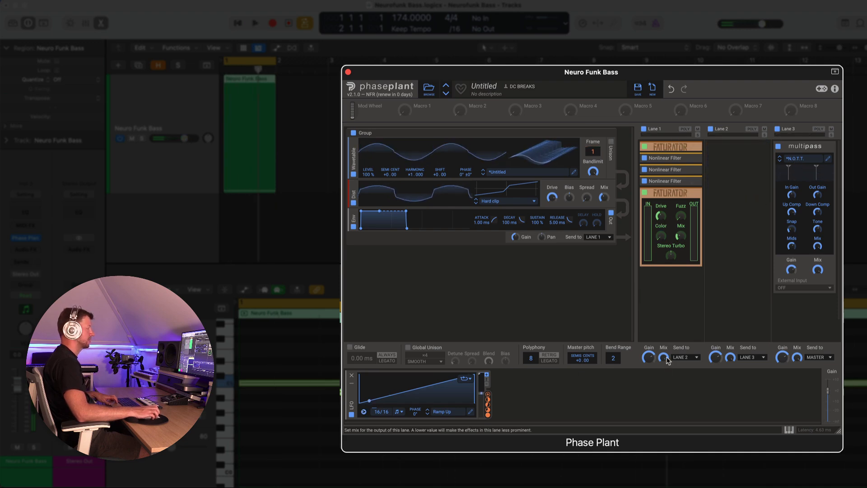
# Audition the loop while sweeping Lane 1's Mix down and back up to compare the dry and processed sound.
pyautogui.press('space')
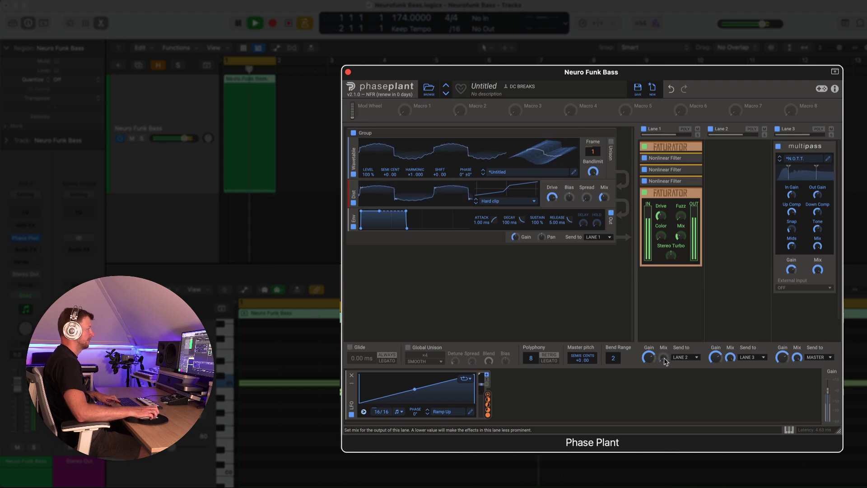
pyautogui.press('space')
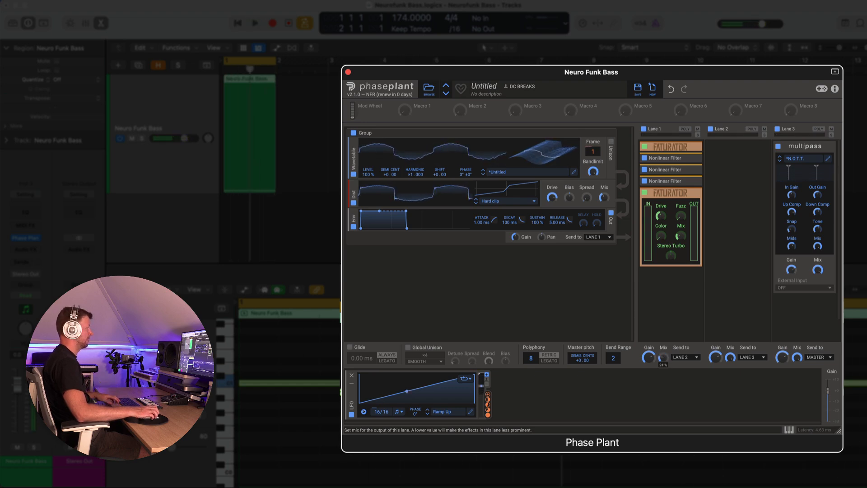
pyautogui.press('space')
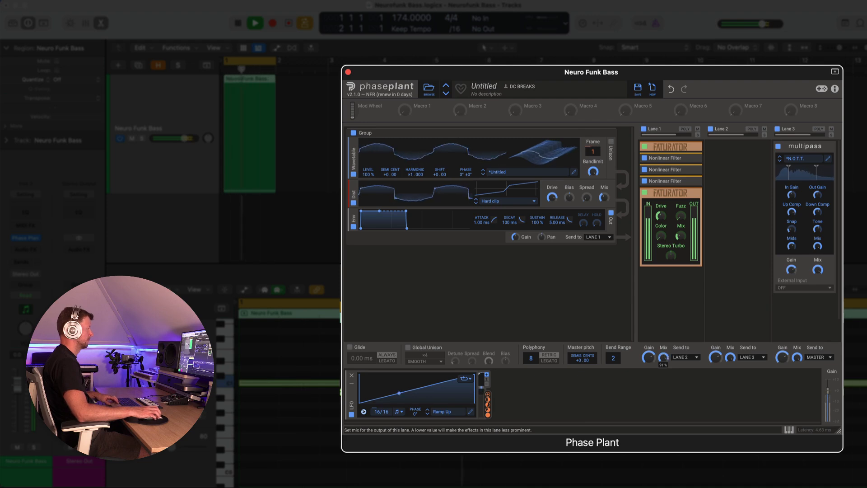
pyautogui.press('space')
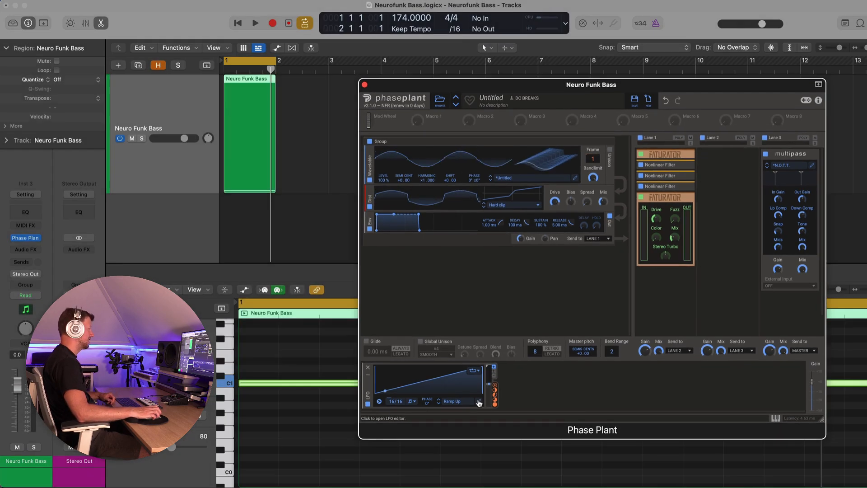
# Open the LFO's curve editor and reshape the ramp into a smooth curve with two humps while the loop plays.
pyautogui.doubleClick(471, 397)
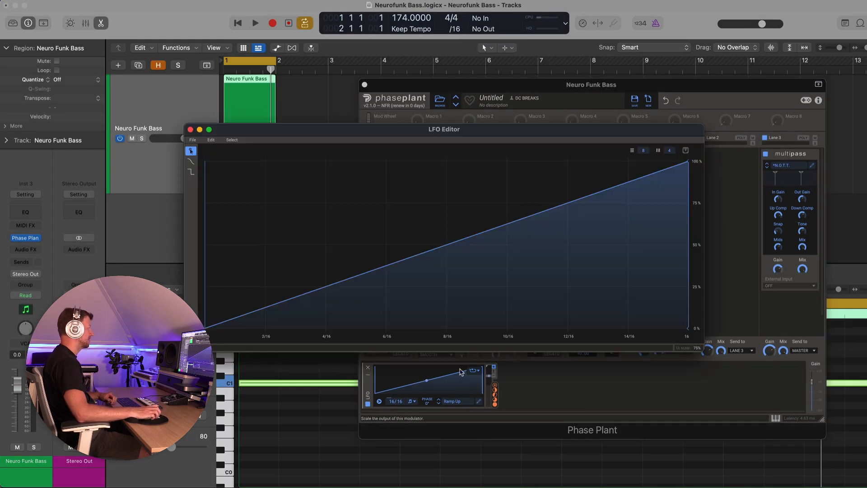
pyautogui.moveTo(256, 315); pyautogui.dragTo(391, 321)
pyautogui.press('space')
pyautogui.moveTo(486, 303); pyautogui.dragTo(532, 212)
pyautogui.moveTo(645, 164); pyautogui.dragTo(669, 353)
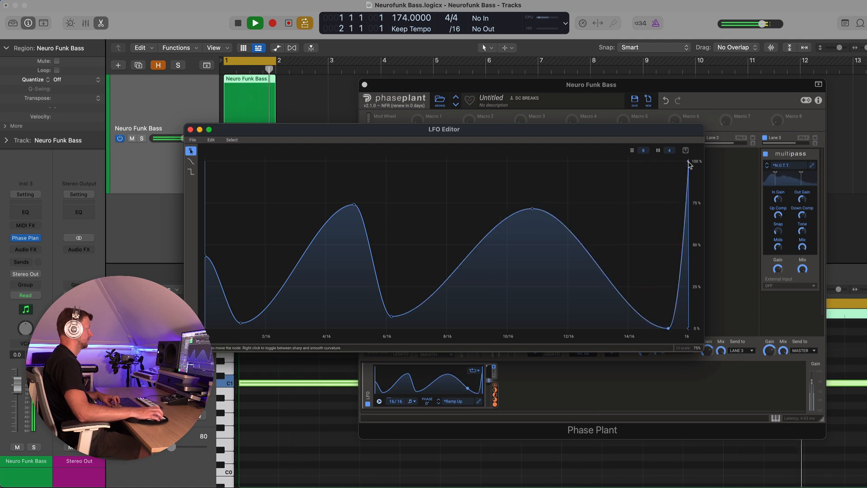
# Lower the LFO curve's end node and both valleys to 0%, the second peak to about 63% and the first to about 53%.
pyautogui.moveTo(690, 165); pyautogui.dragTo(689, 328)
pyautogui.moveTo(533, 209); pyautogui.dragTo(539, 223)
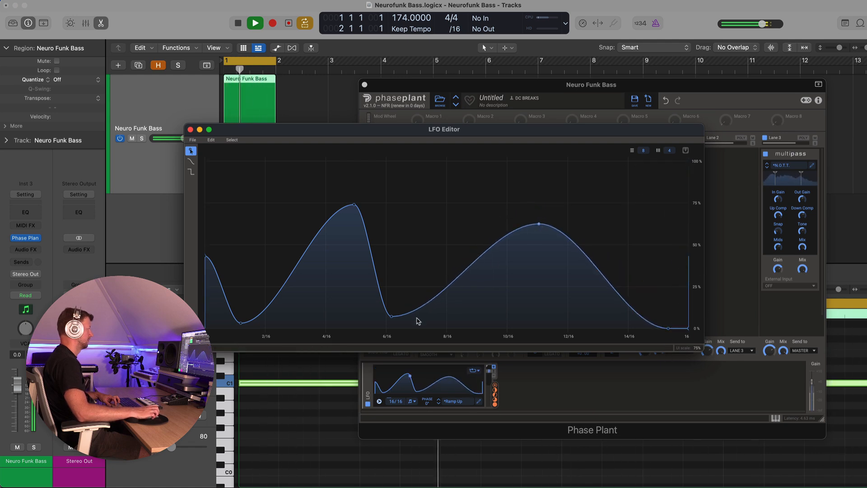
pyautogui.moveTo(391, 316); pyautogui.dragTo(344, 330)
pyautogui.moveTo(243, 328); pyautogui.dragTo(243, 328)
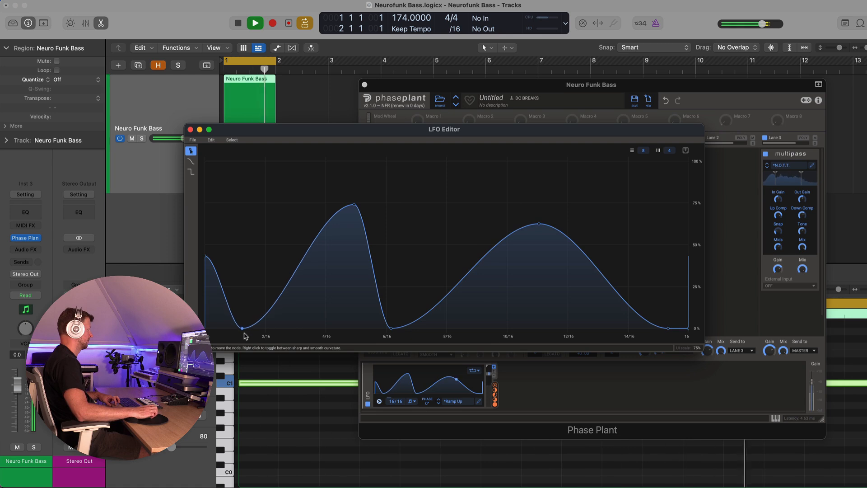
pyautogui.moveTo(354, 205); pyautogui.dragTo(333, 242)
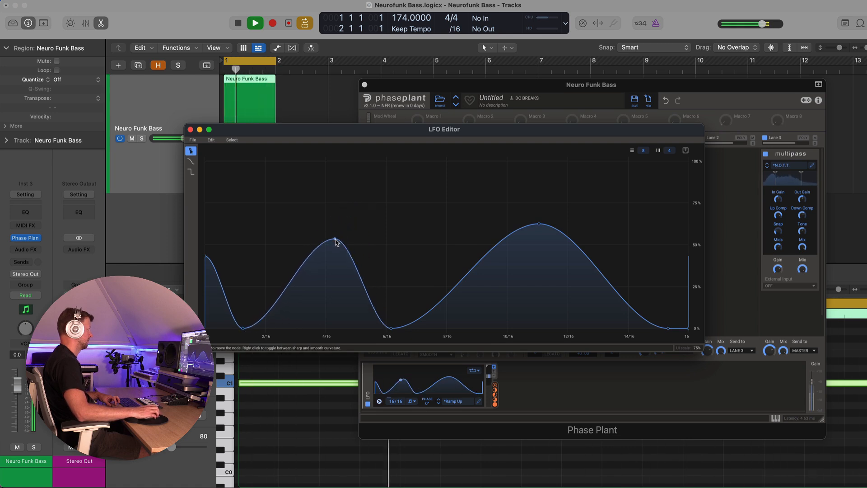
# Raise the LFO's second peak to about 68%, add a node at about 24% on its rising slope, and close the editor.
pyautogui.moveTo(542, 229); pyautogui.dragTo(542, 227)
pyautogui.doubleClick(493, 252)
pyautogui.moveTo(493, 251); pyautogui.dragTo(487, 288)
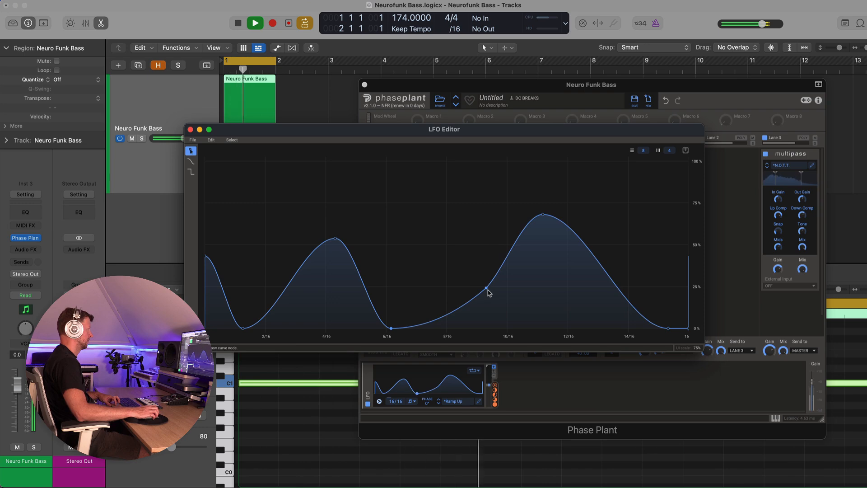
pyautogui.click(190, 129)
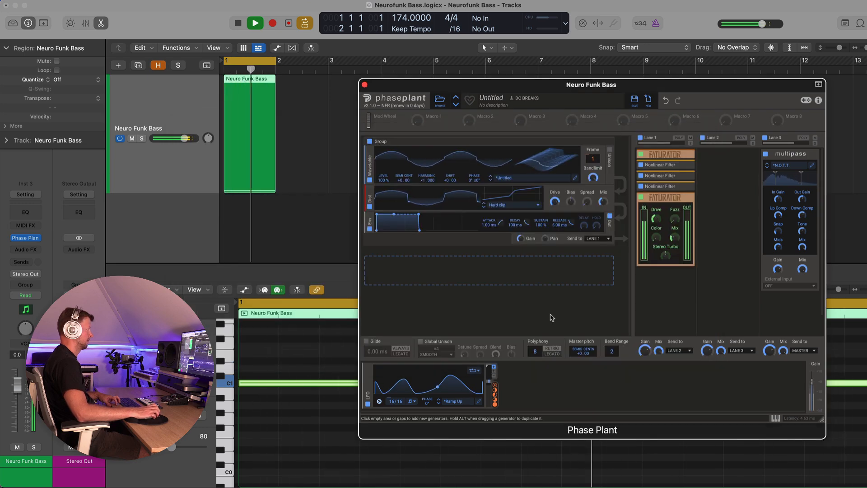
pyautogui.press('space')
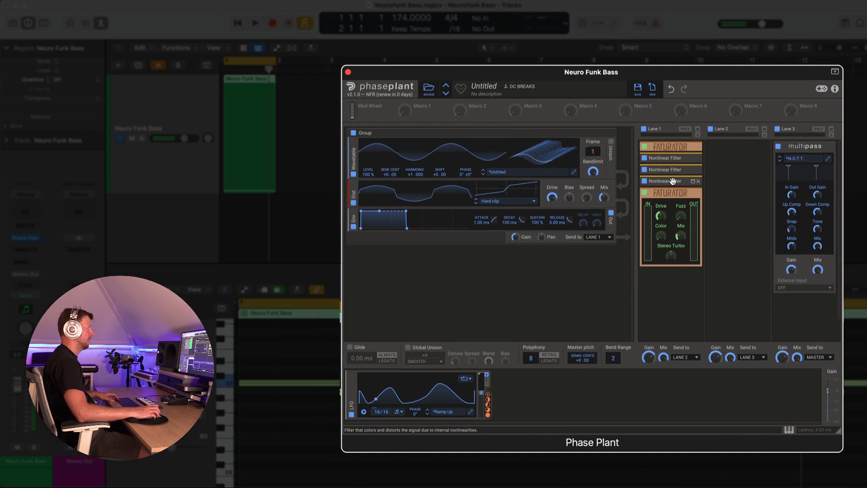
# Duplicate Lane 1's last Nonlinear Filter into Lane 2, lower the copy's Drive, and adjust its Q and Cutoff during playback.
pyautogui.click(669, 184)
pyautogui.moveTo(668, 181); pyautogui.dragTo(736, 149)
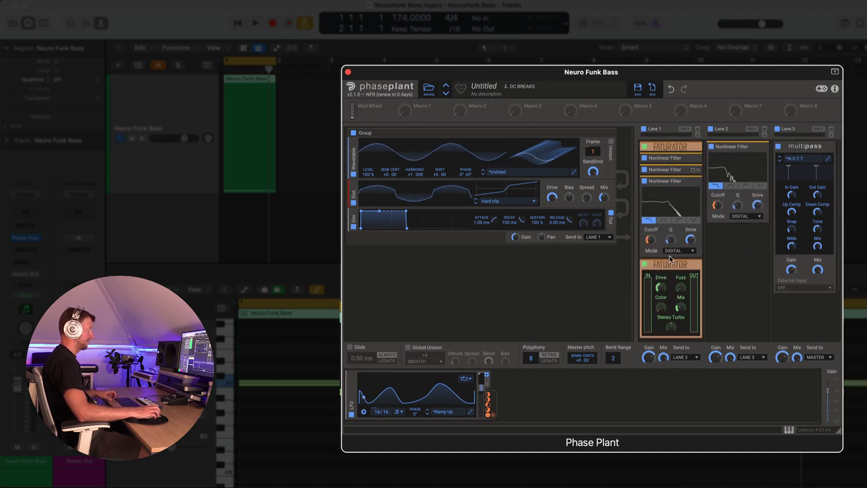
pyautogui.press('space')
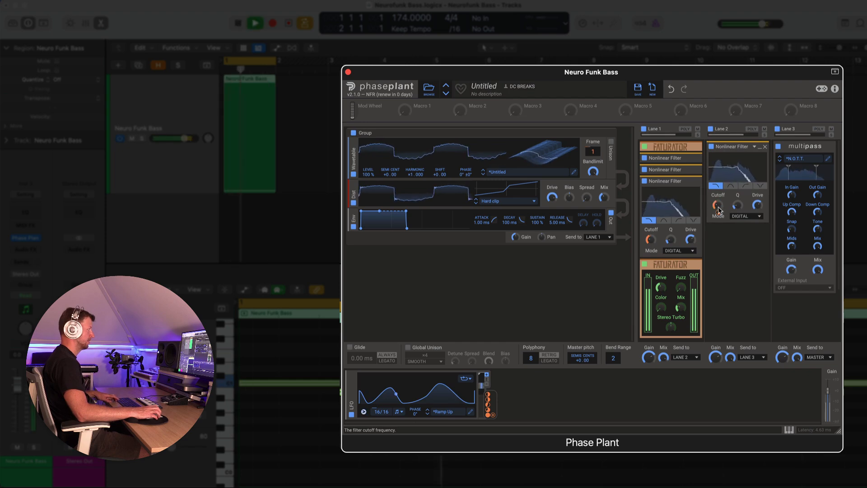
pyautogui.moveTo(758, 206); pyautogui.dragTo(758, 253)
pyautogui.moveTo(738, 206); pyautogui.dragTo(717, 206)
pyautogui.click(717, 205)
pyautogui.press('space')
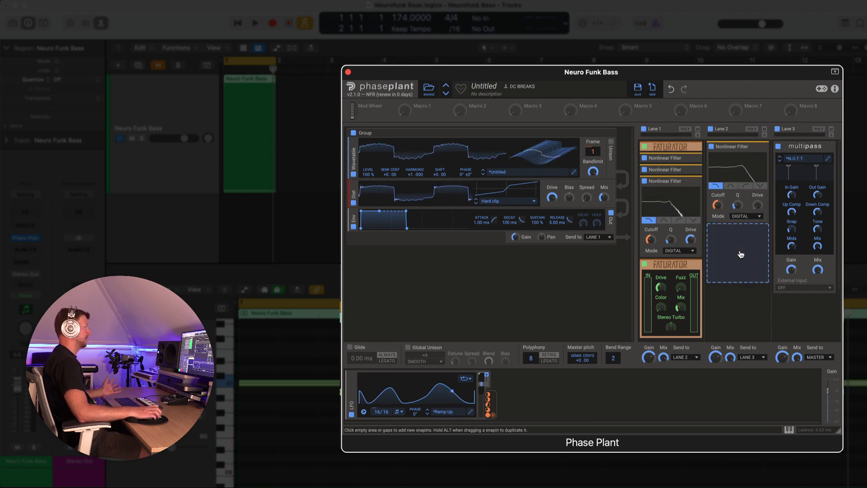
# Browse the effects available for Lane 2 and close the list without adding one.
pyautogui.click(741, 255)
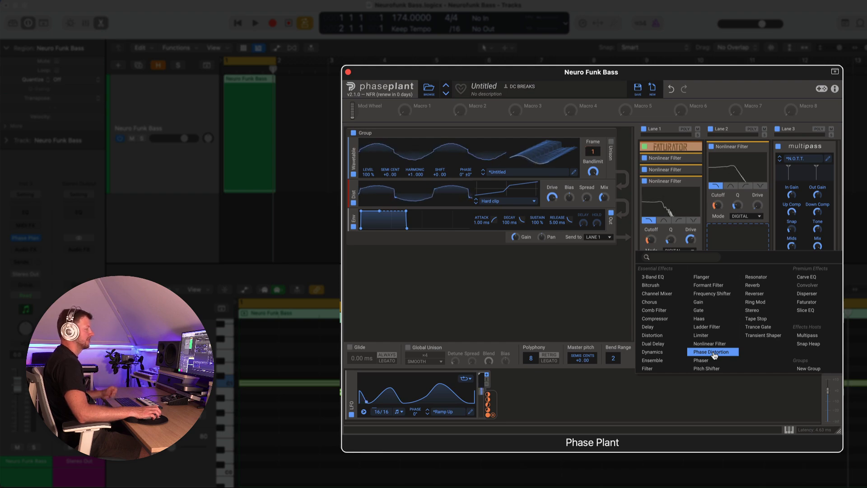
pyautogui.click(610, 299)
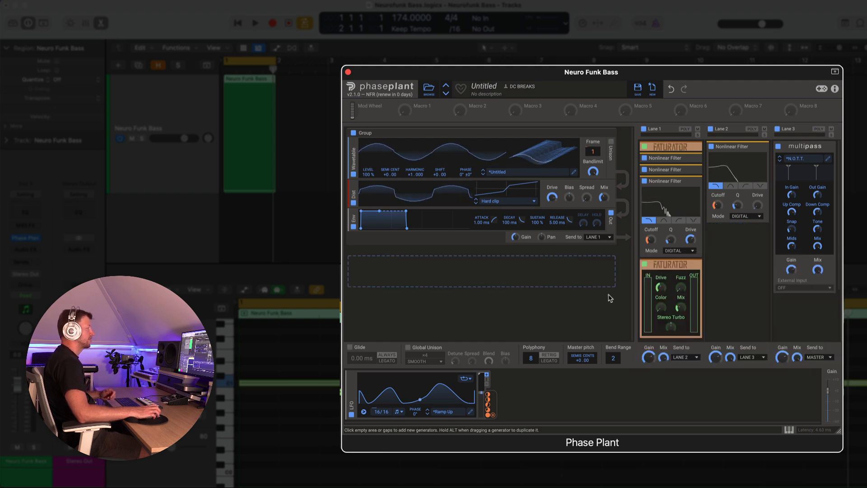